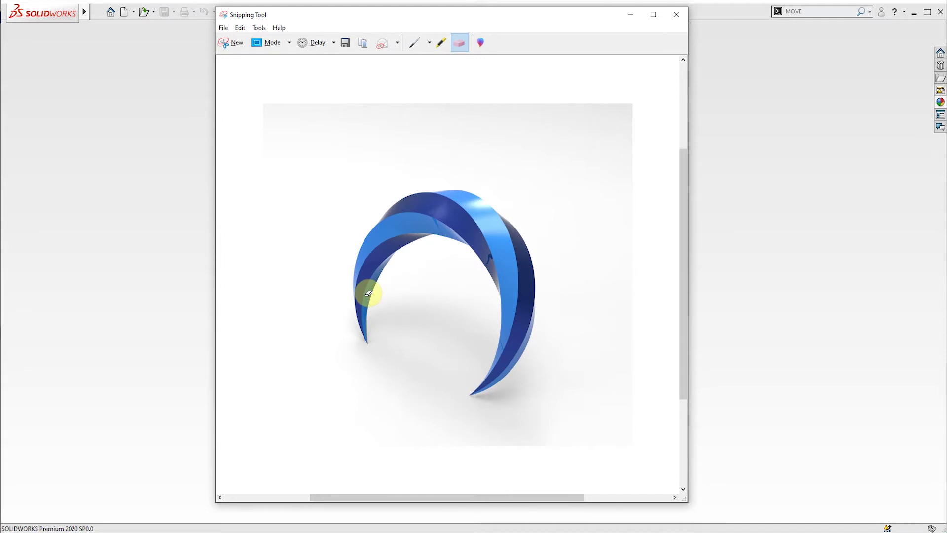
Create a new Part document (Part5) and select the Front Plane
click(86, 12)
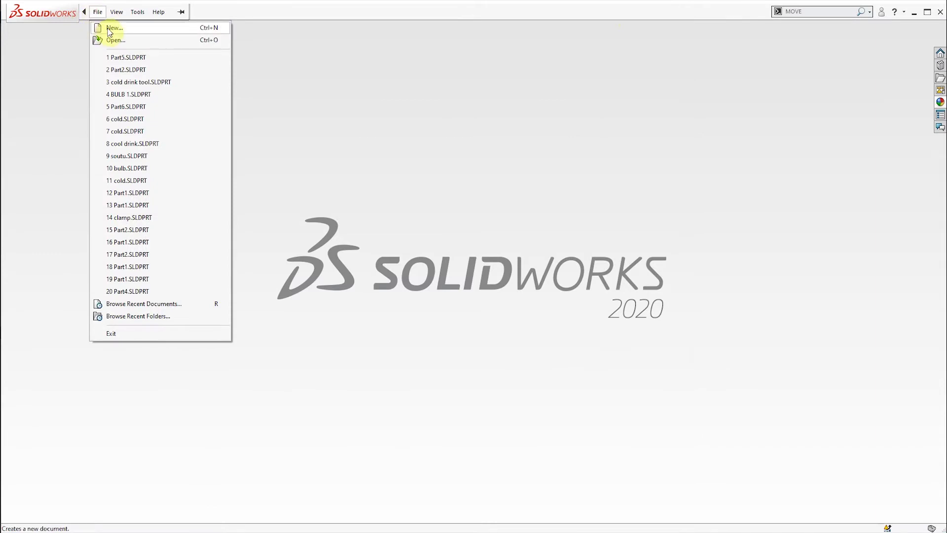
click(109, 28)
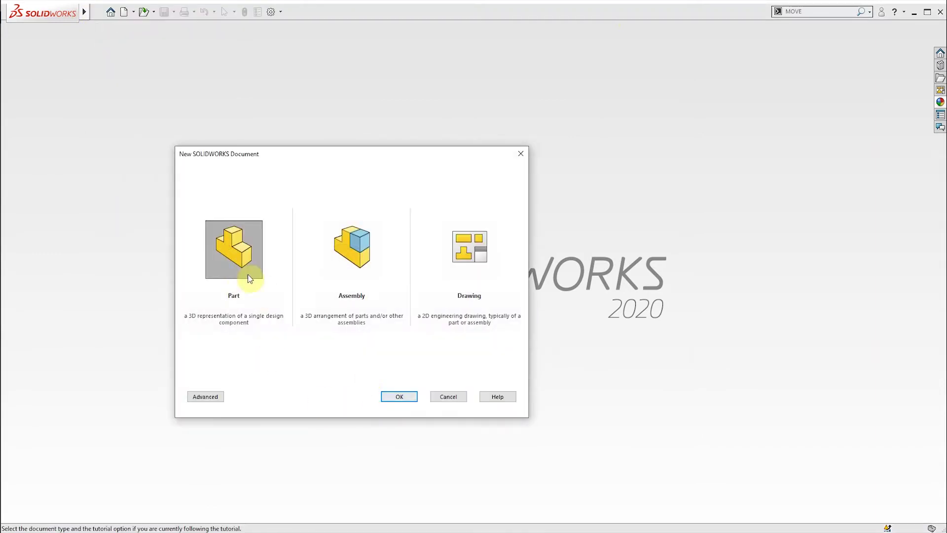
click(237, 260)
click(399, 396)
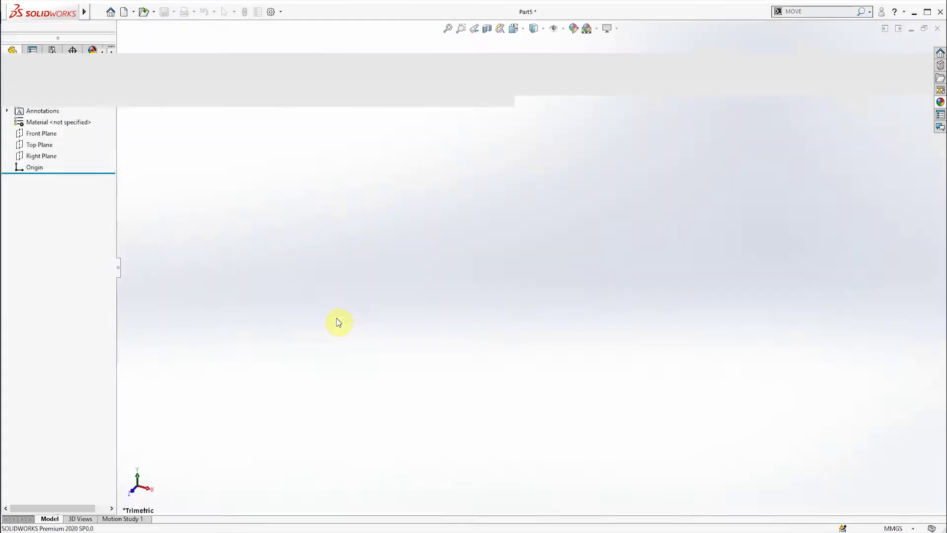
click(36, 209)
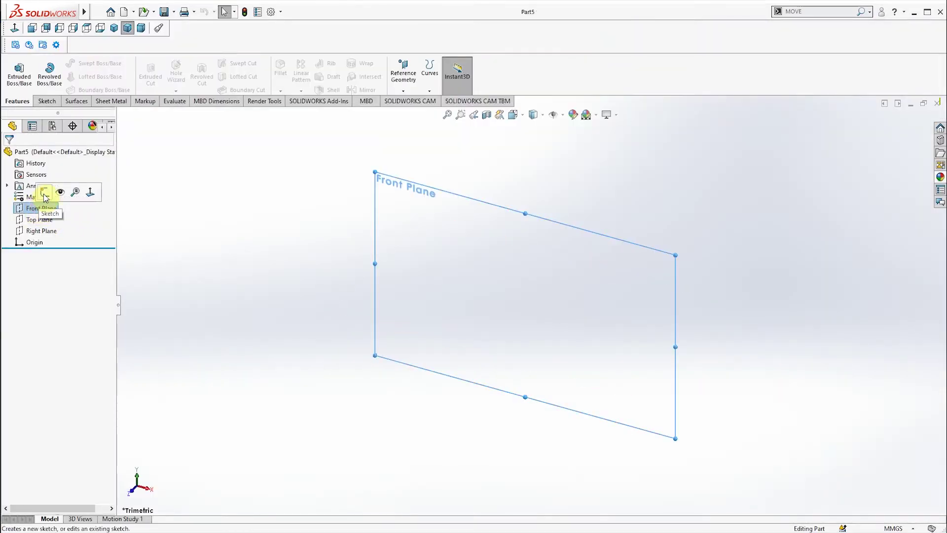
On the Front Plane, sketch two collinear horizontal lines meeting at the origin
click(45, 194)
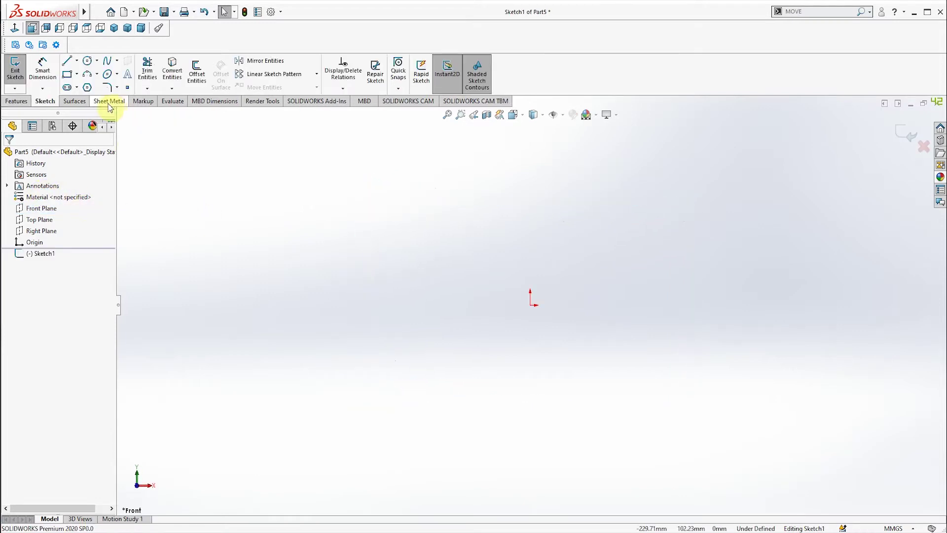
click(67, 60)
click(530, 305)
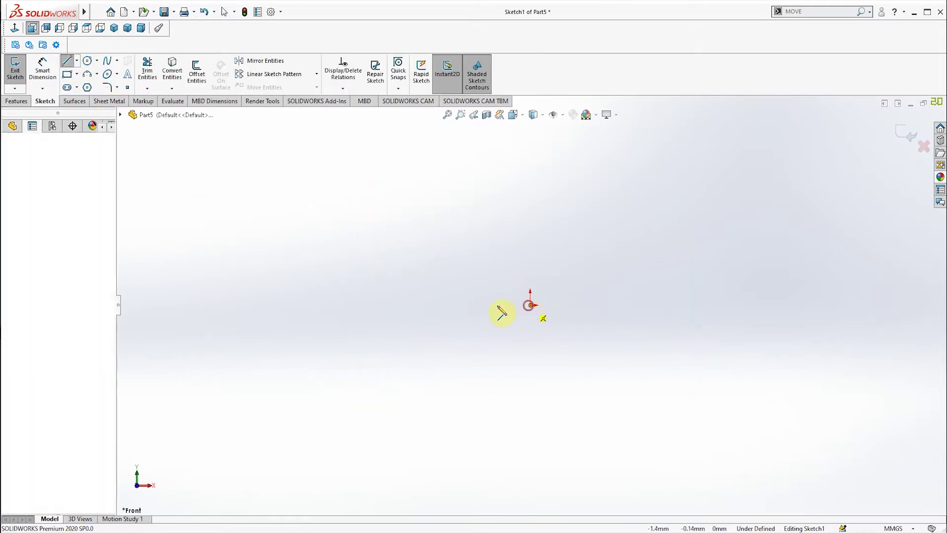
click(353, 306)
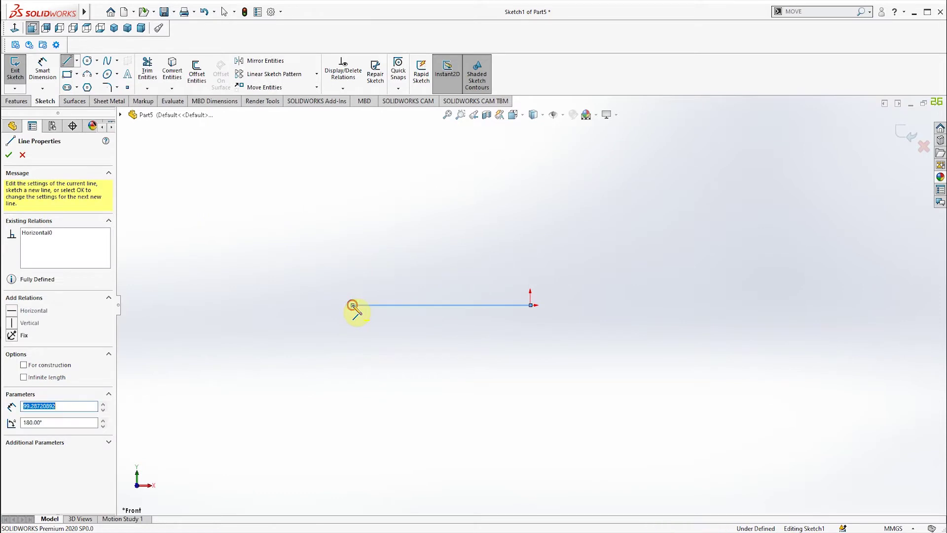
click(67, 60)
click(66, 61)
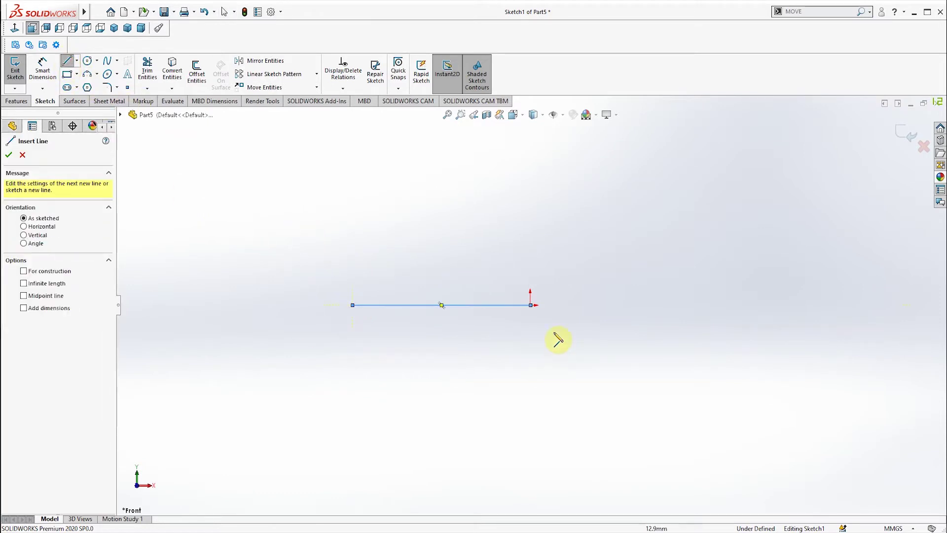
click(530, 305)
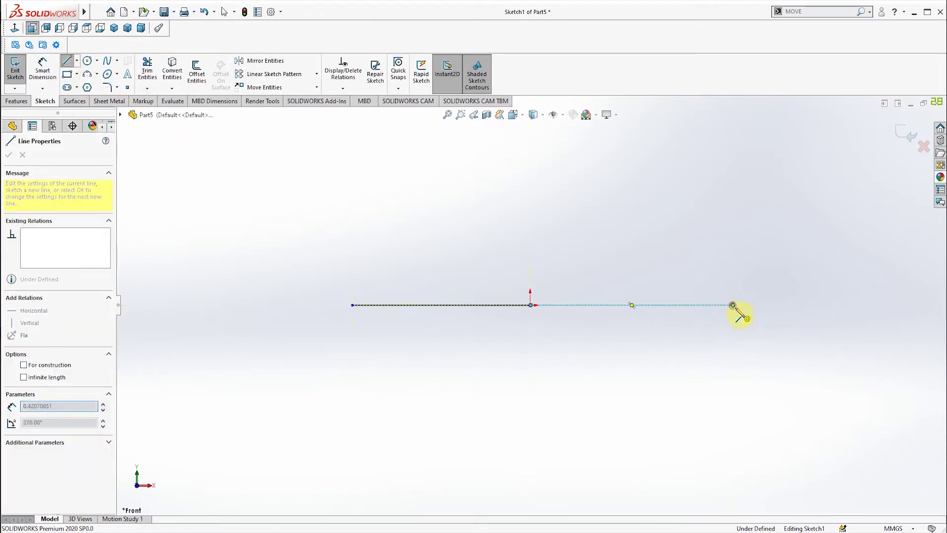
click(732, 305)
click(66, 61)
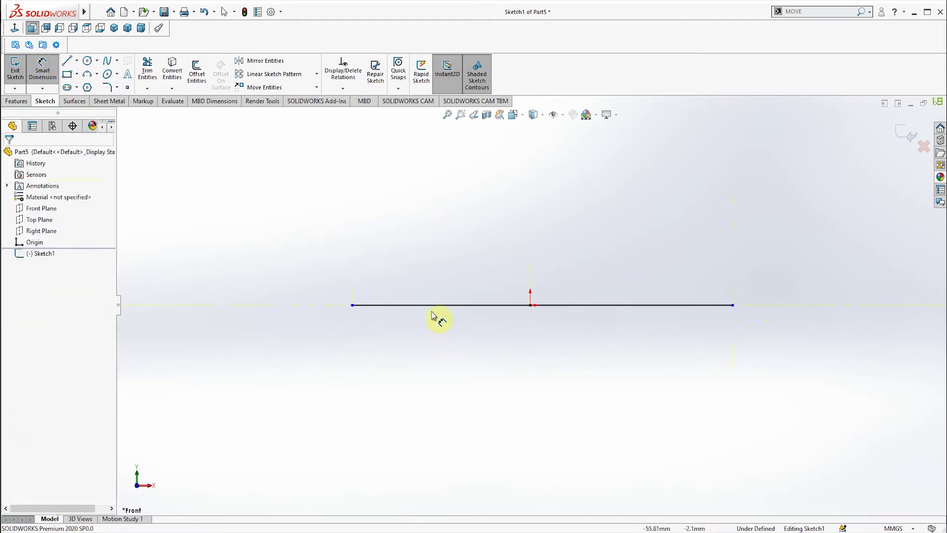
Dimension the left and right horizontal lines to 200 mm each
click(432, 306)
click(434, 341)
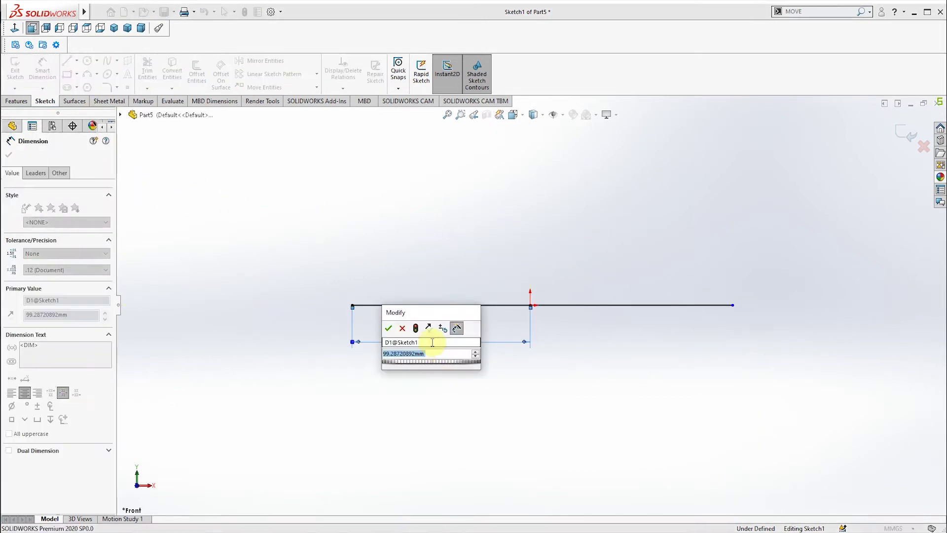
text(200)
key(Return)
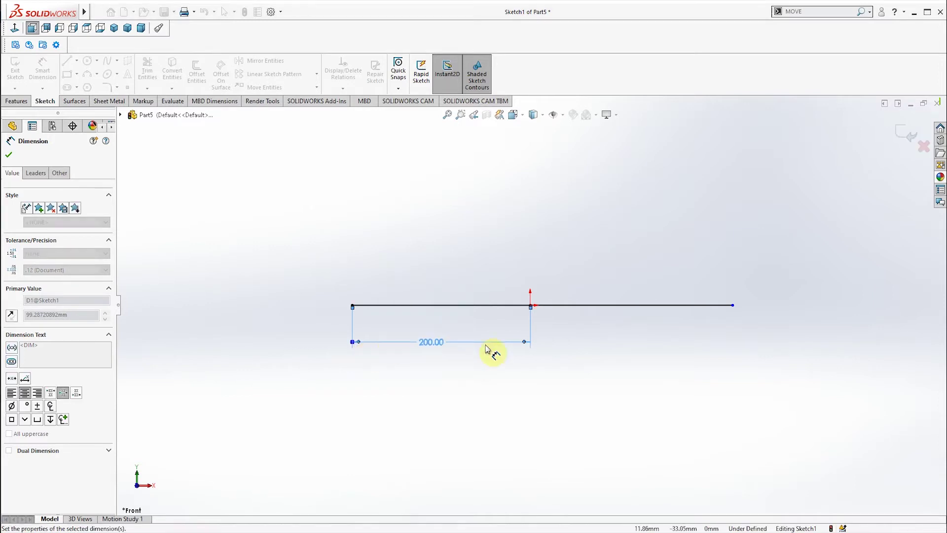
click(635, 305)
click(634, 347)
text(20)
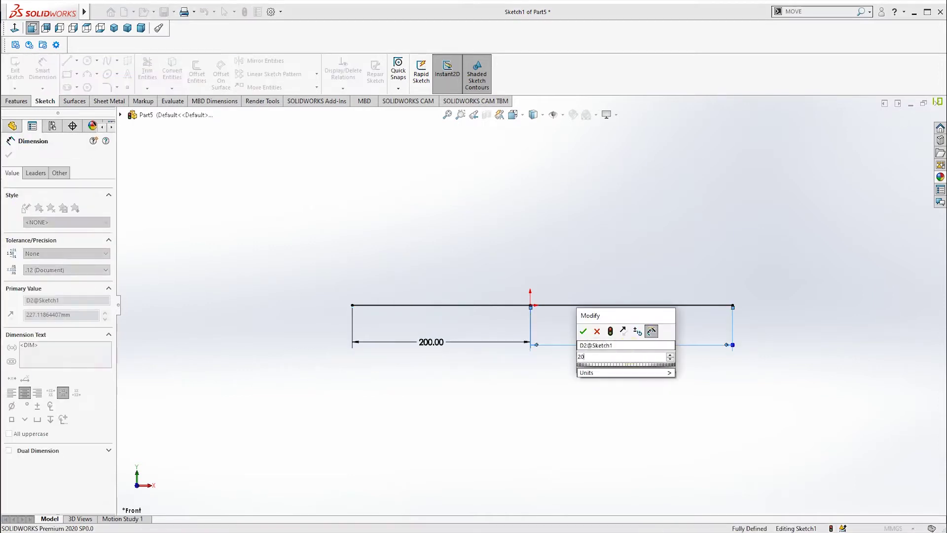
text(0)
key(Return)
key(Escape)
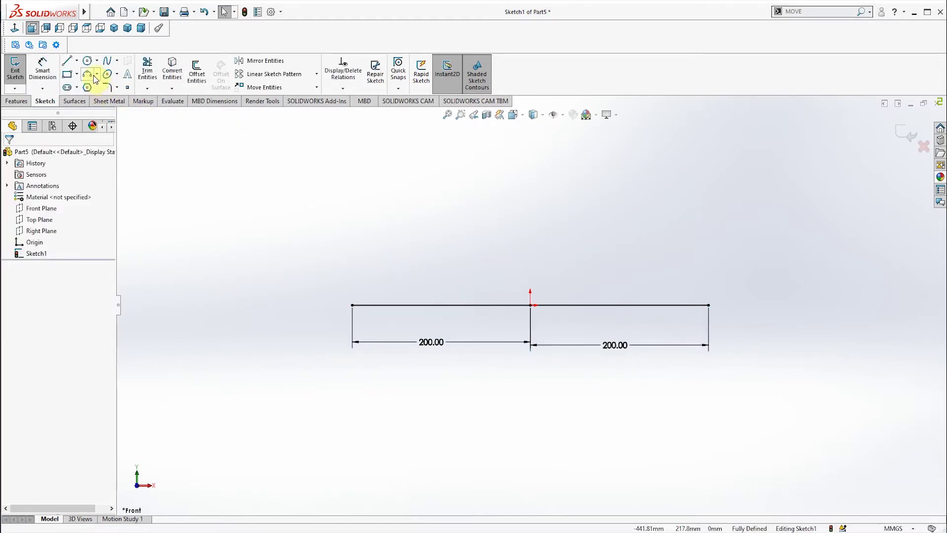
click(97, 75)
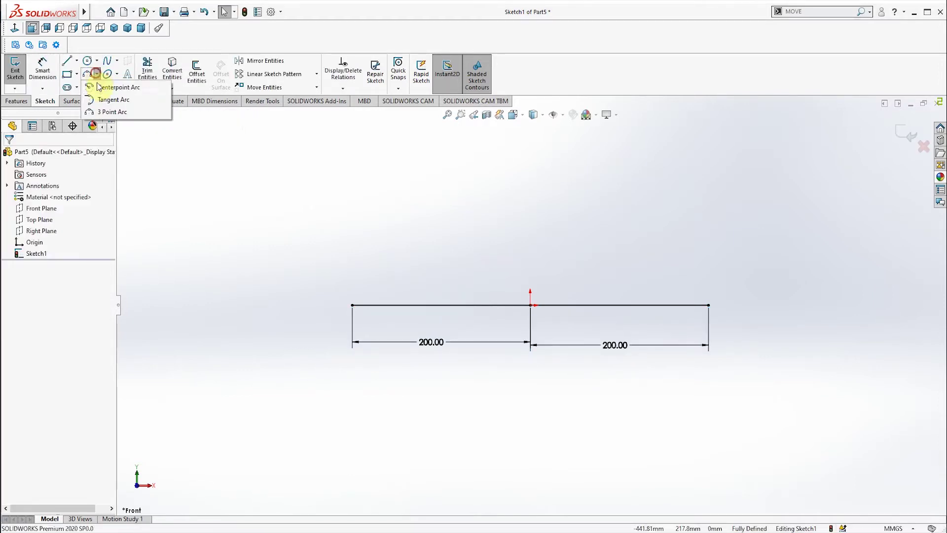
Draw a three-point arc above the origin from the left line end to the right end
click(106, 113)
click(352, 306)
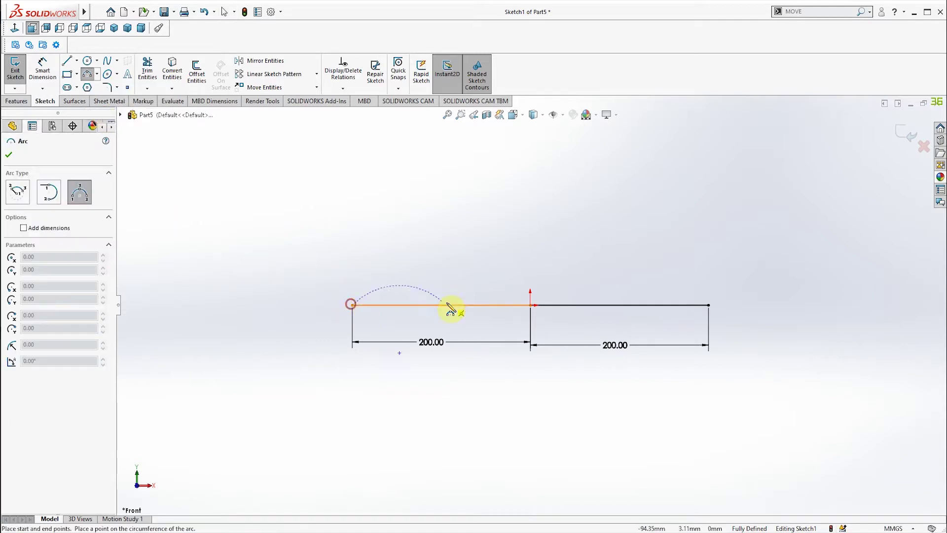
click(709, 305)
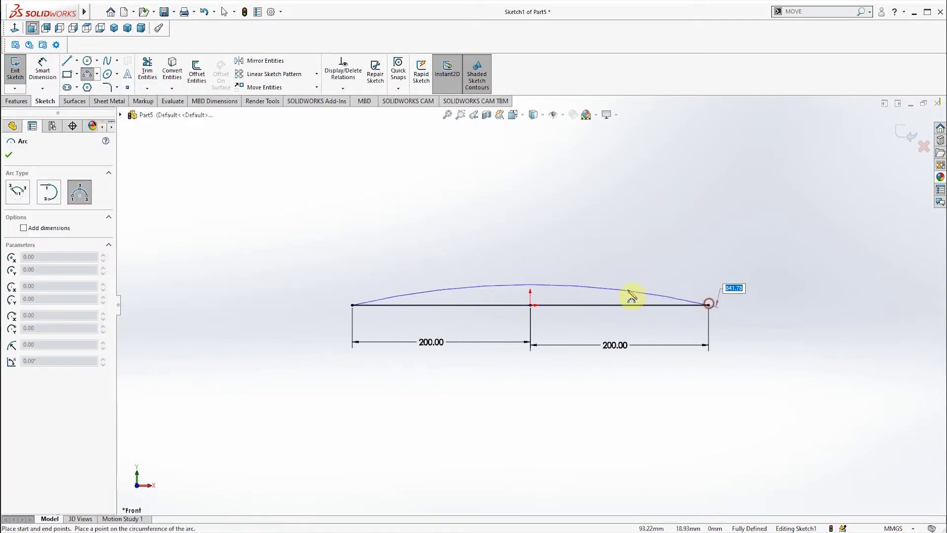
click(538, 271)
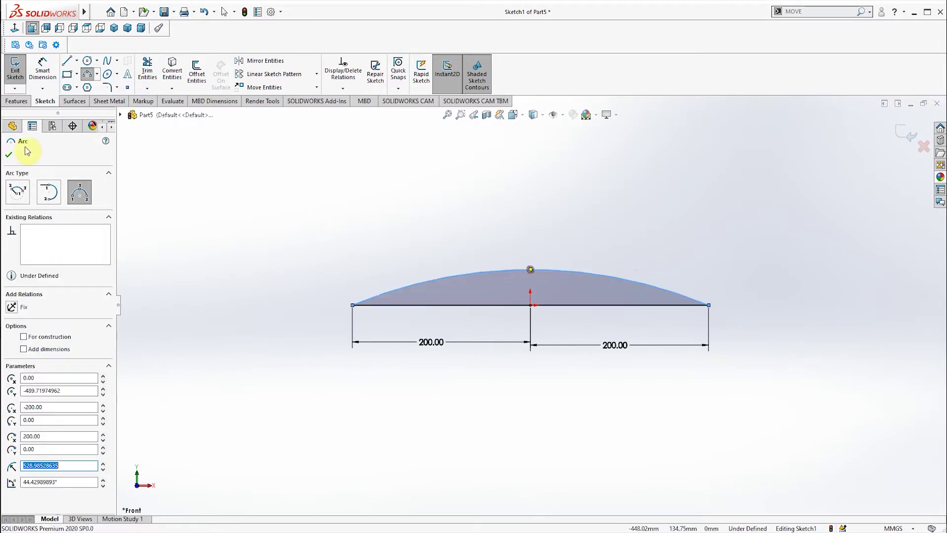
Dimension the arc radius to 350 mm
click(43, 67)
click(512, 272)
click(518, 383)
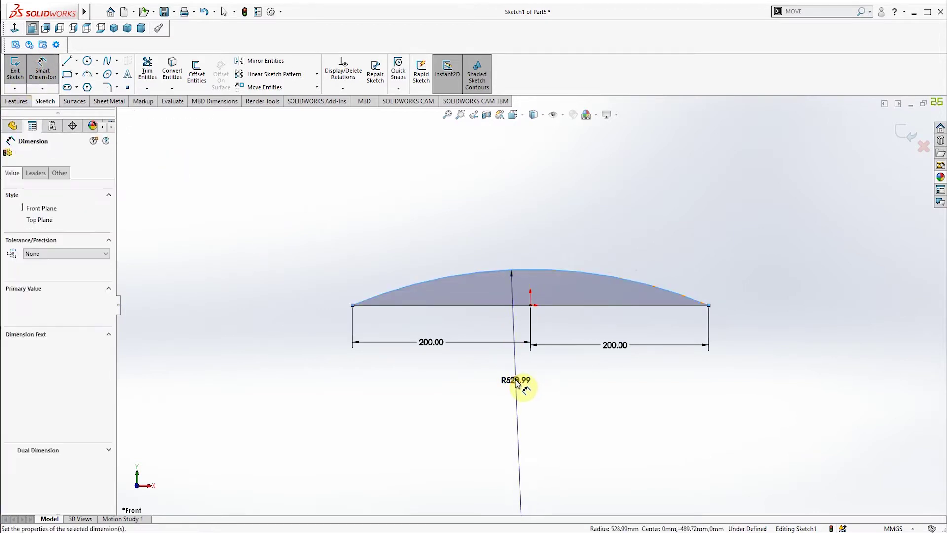
text(350)
key(Return)
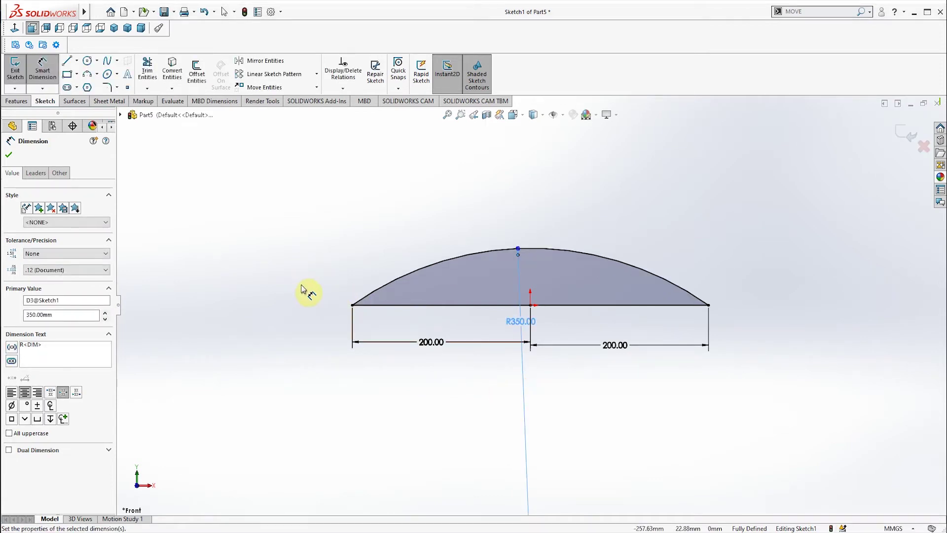
click(10, 156)
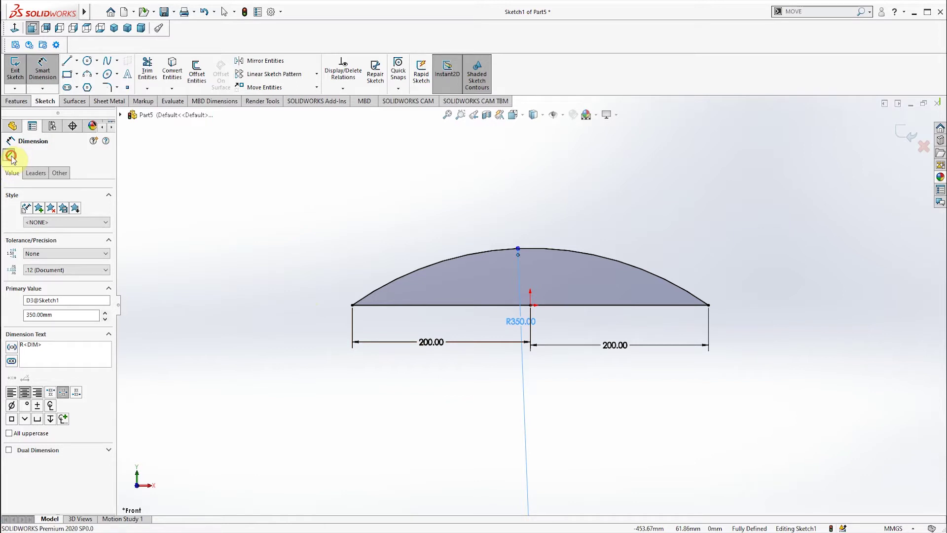
Revolve the profile 360° about the horizontal line into Revolve1, then orbit to inspect it
click(18, 102)
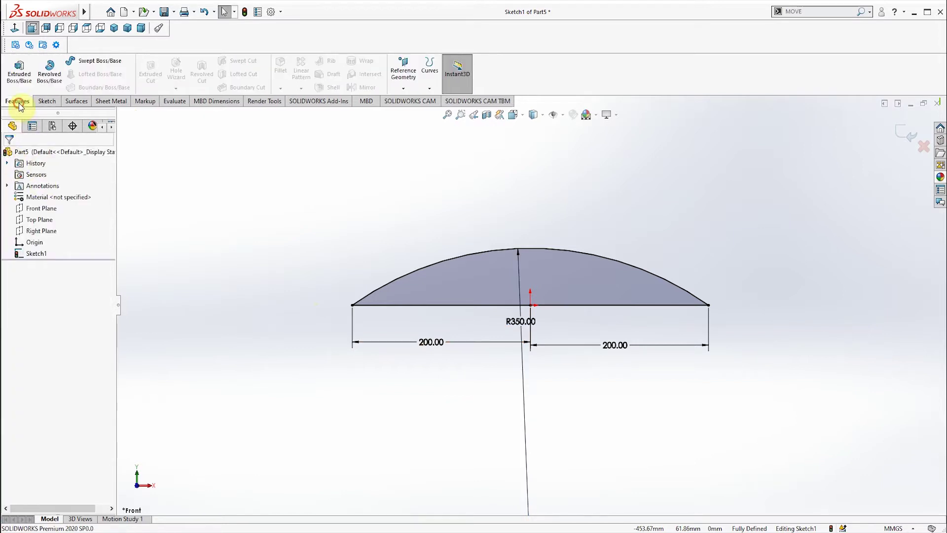
click(51, 82)
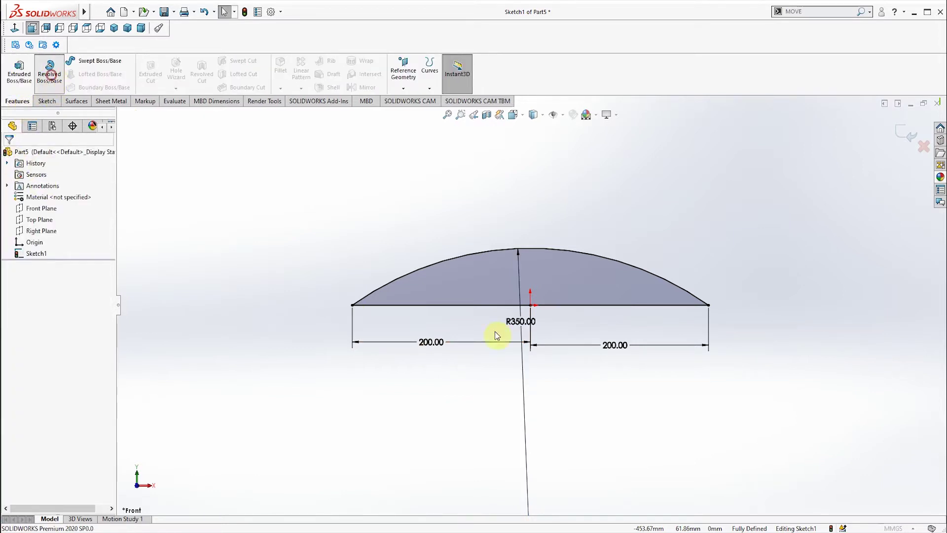
click(490, 302)
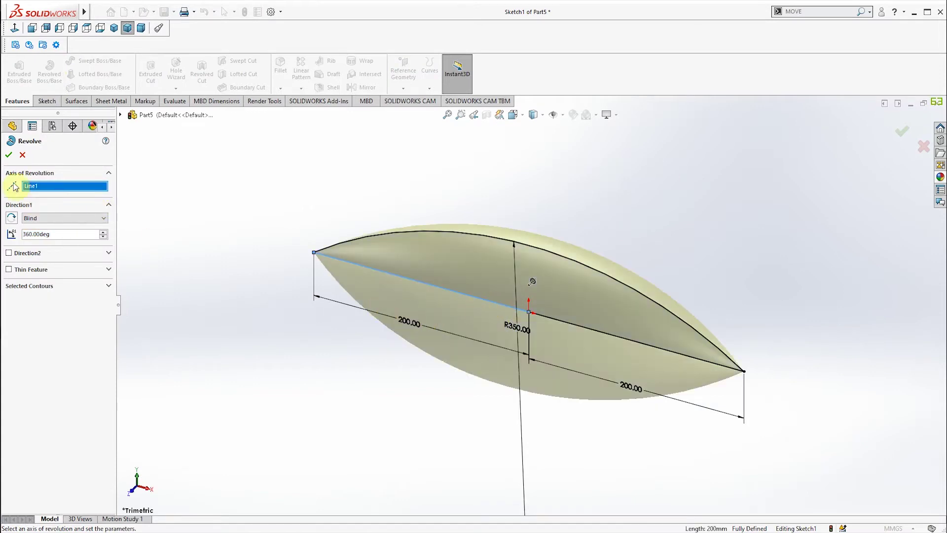
click(9, 155)
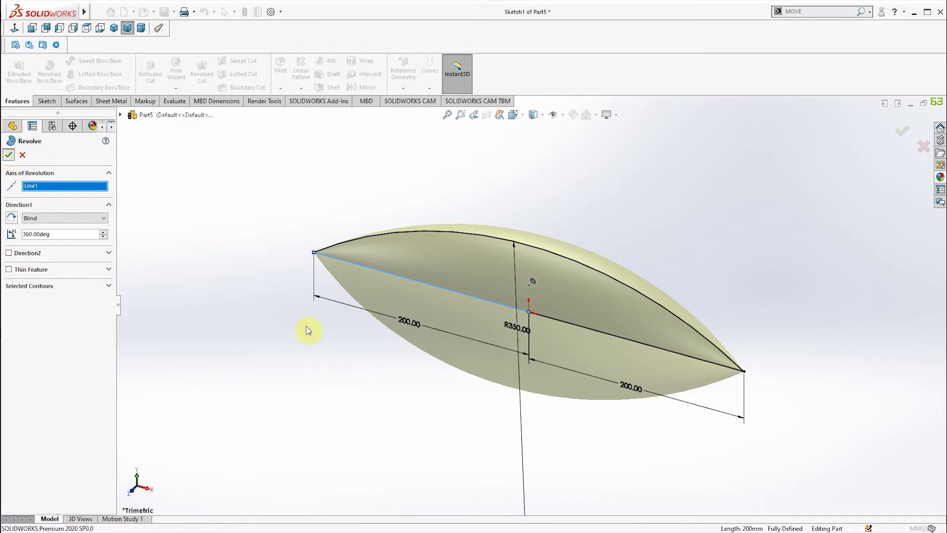
mouse_move(331, 343)
middle_down()
mouse_move(303, 292)
mouse_move(349, 326)
middle_up()
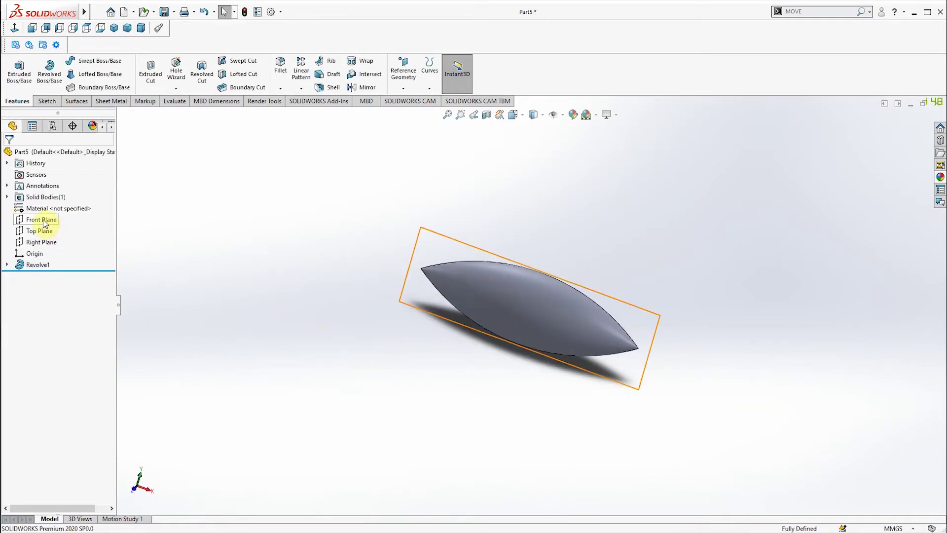
Start a sketch on the Right Plane and draw a hexagon centred on the origin
click(41, 242)
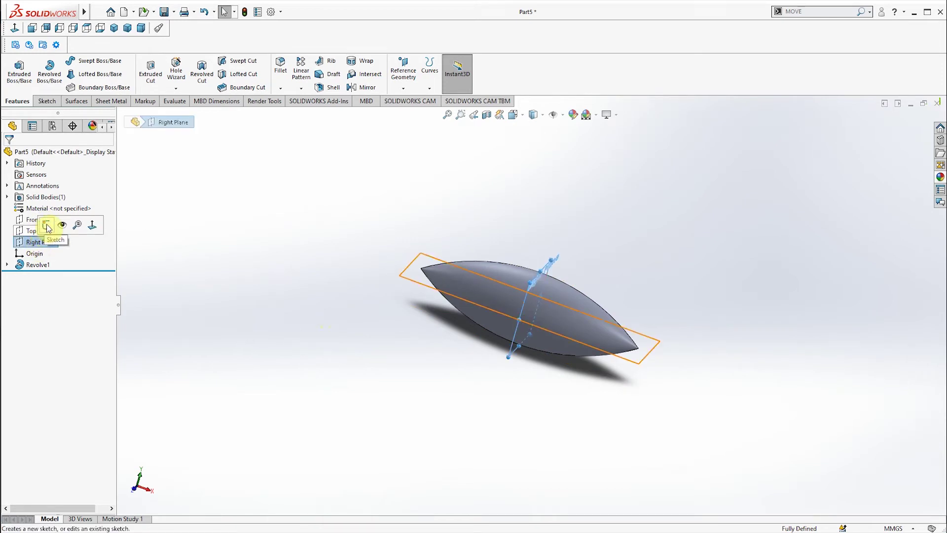
click(47, 226)
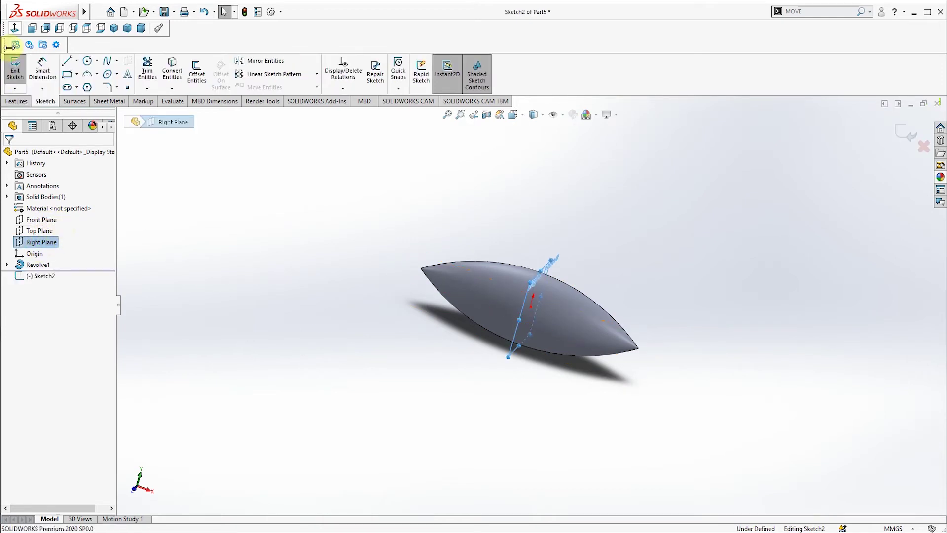
click(195, 149)
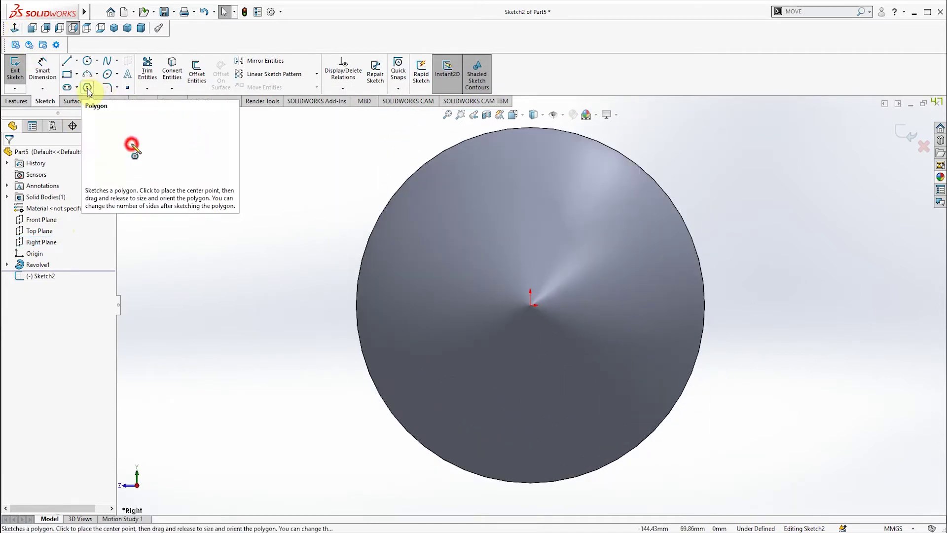
click(88, 88)
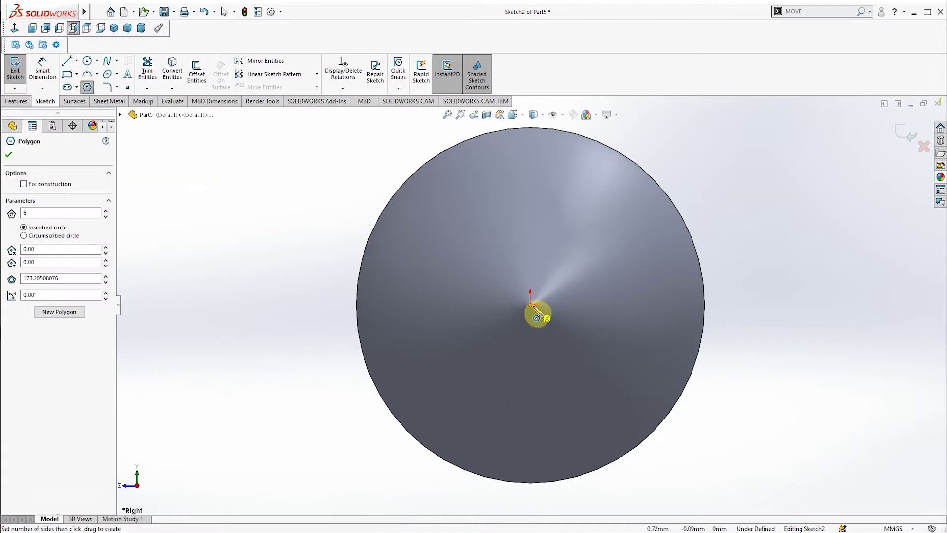
drag(531, 305, 434, 158)
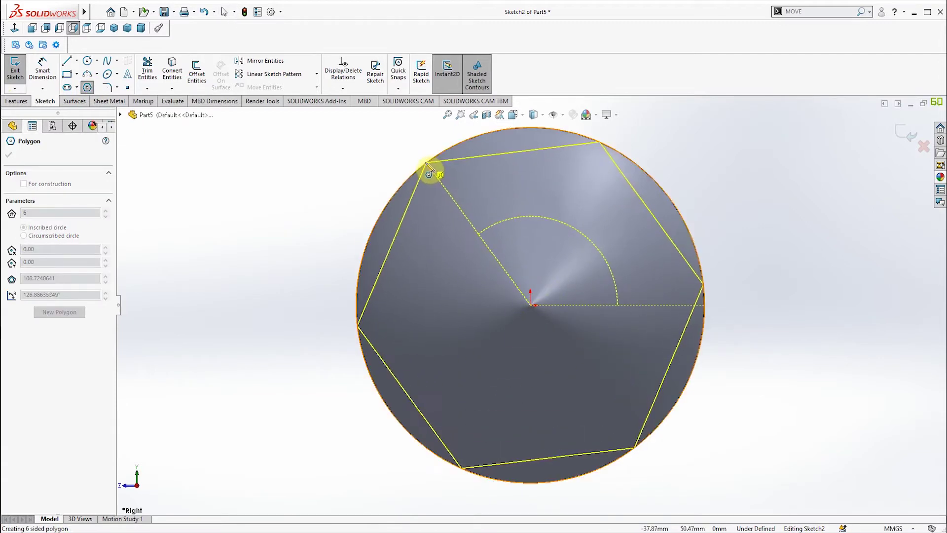
drag(437, 161, 436, 161)
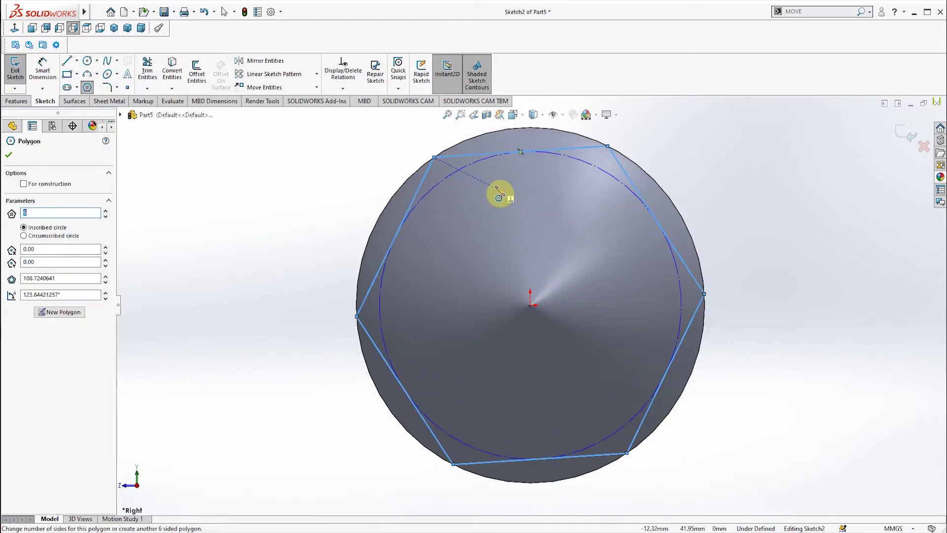
key(Escape)
Make the hexagon's top edge horizontal and its top-right corner coincident with the lens rim
click(470, 155)
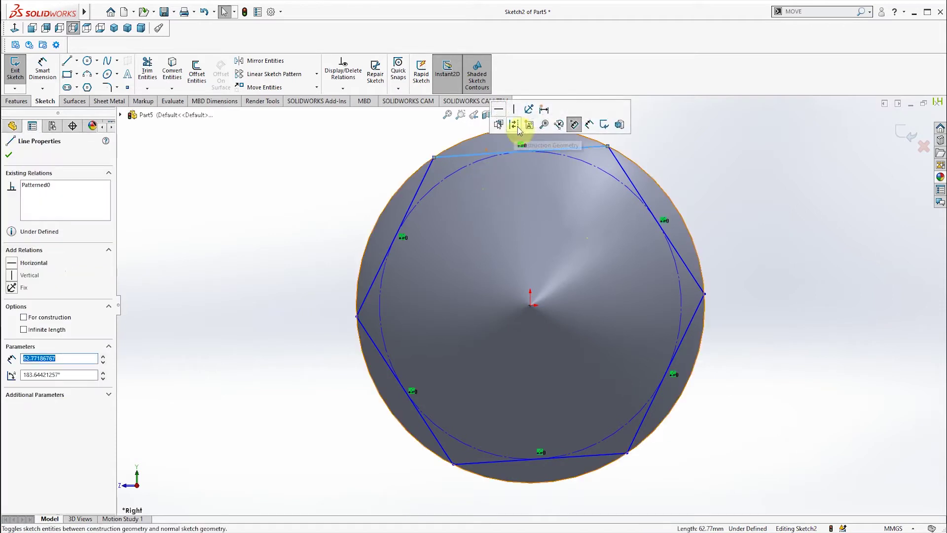
click(501, 111)
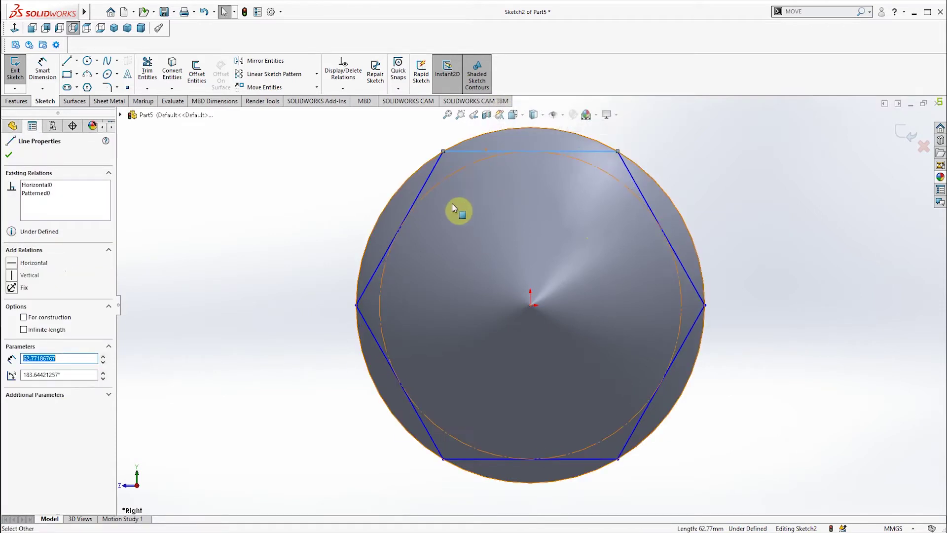
scroll(455, 208, up, 3)
scroll(614, 169, down, 3)
click(569, 255)
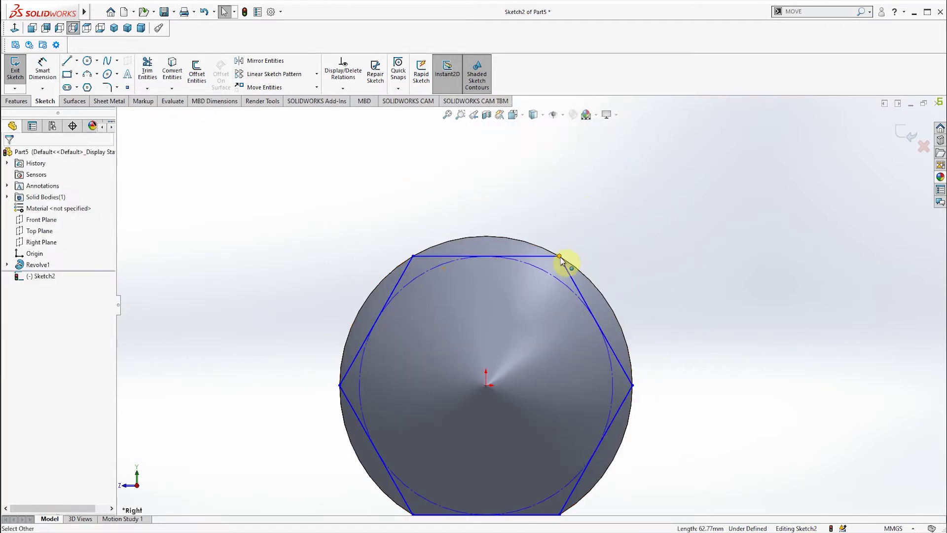
click(561, 258)
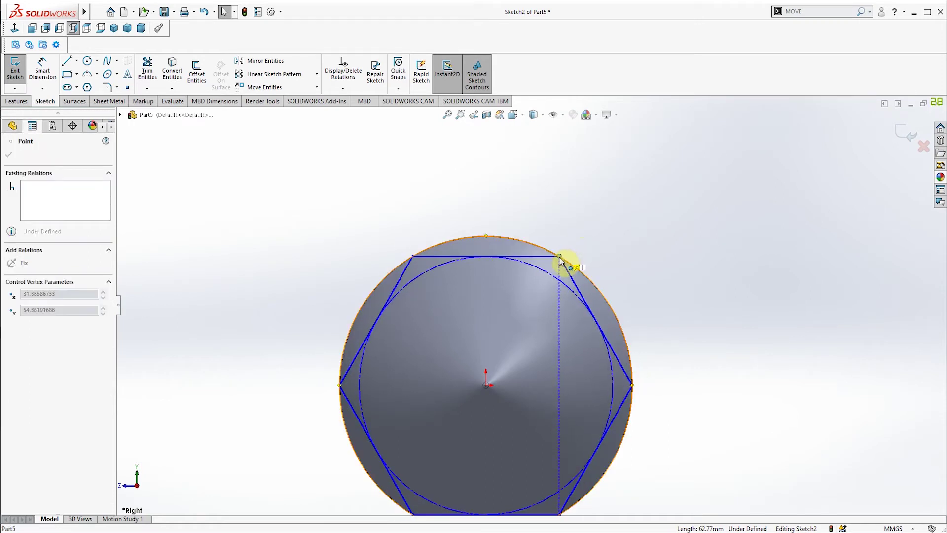
click(556, 210)
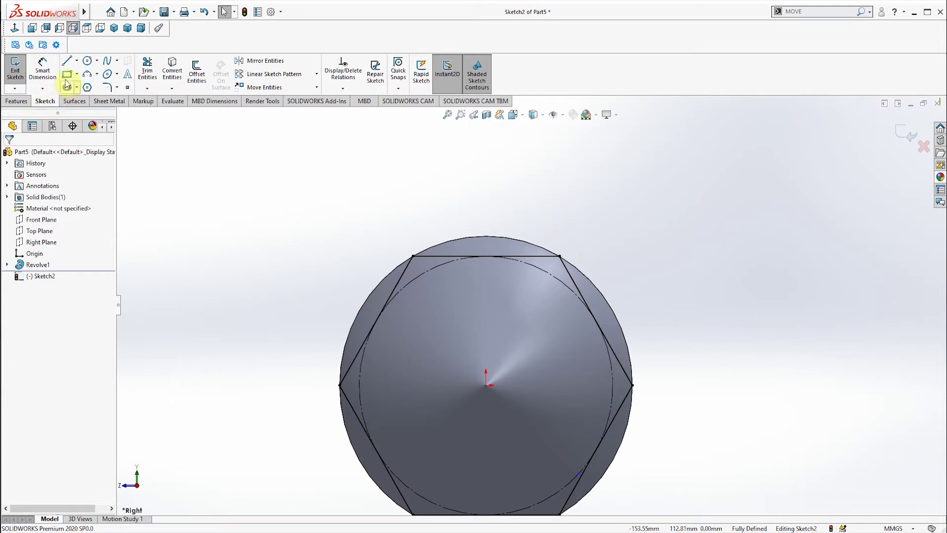
Draw three lines forming a rectangular box above the hexagon's top edge
click(68, 61)
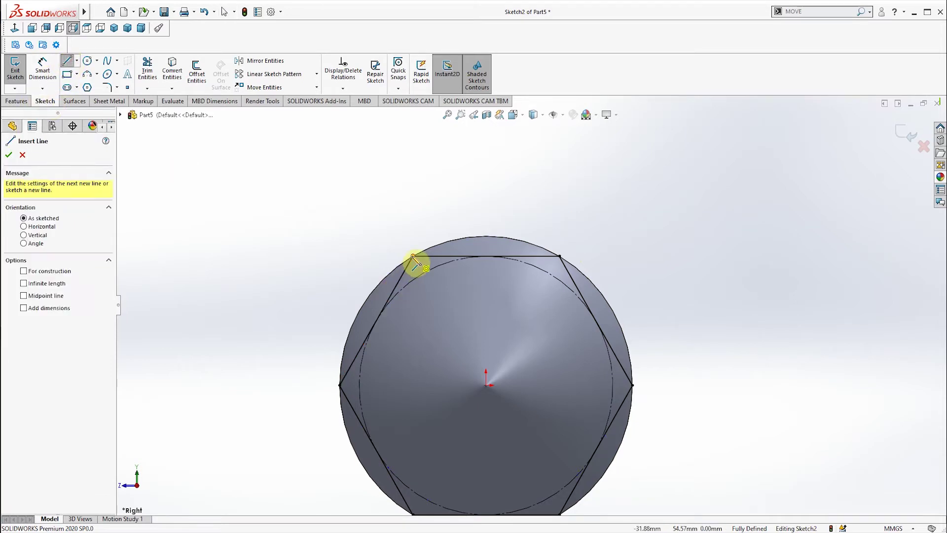
click(412, 256)
click(412, 178)
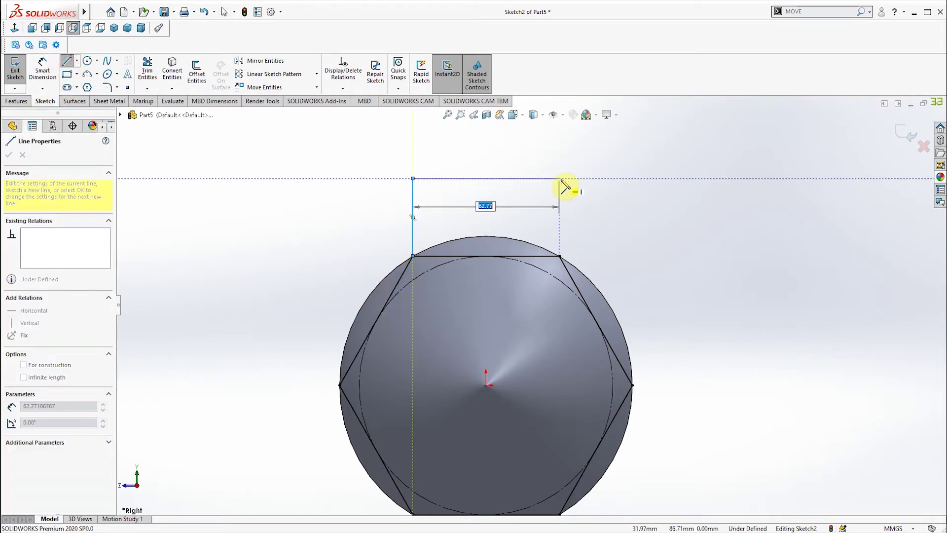
click(559, 178)
click(559, 256)
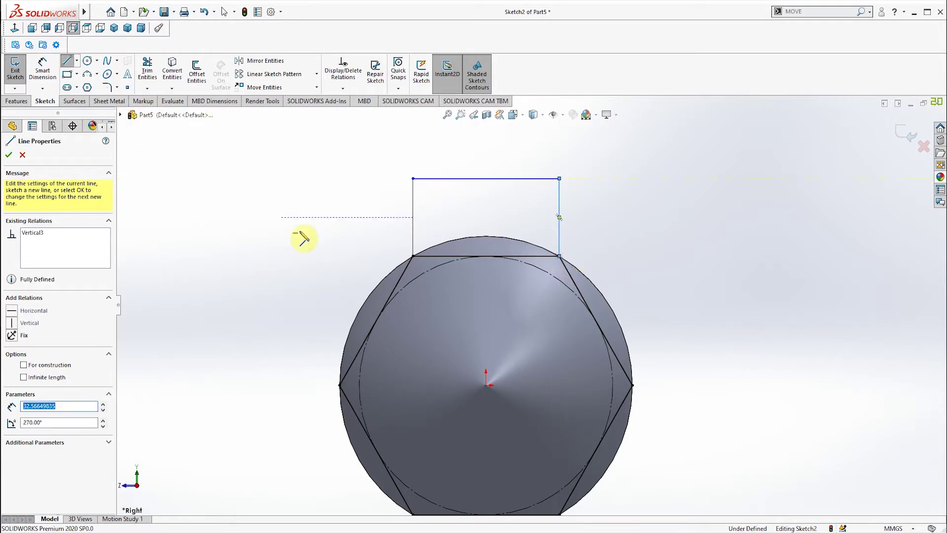
key(Escape)
Convert the hexagon's remaining edges to construction lines
click(401, 277)
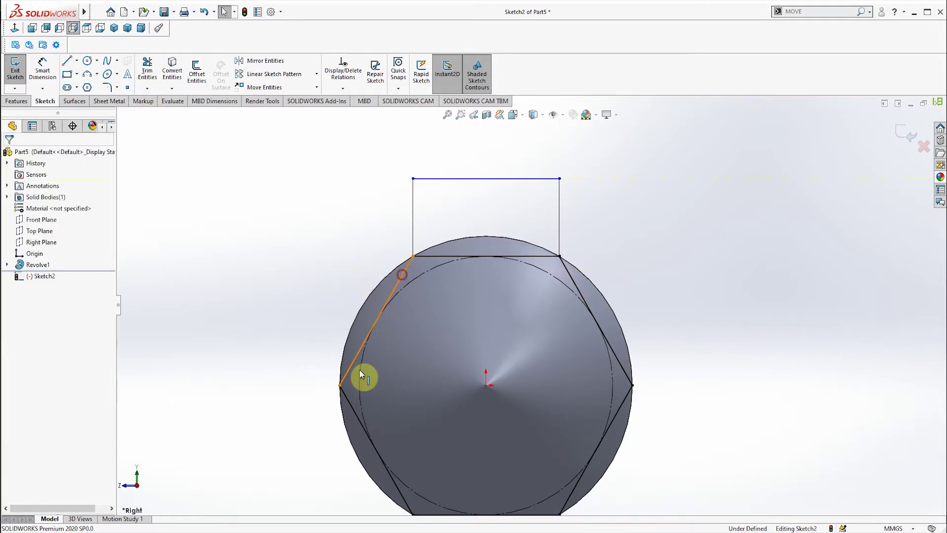
ctrl+click(353, 405)
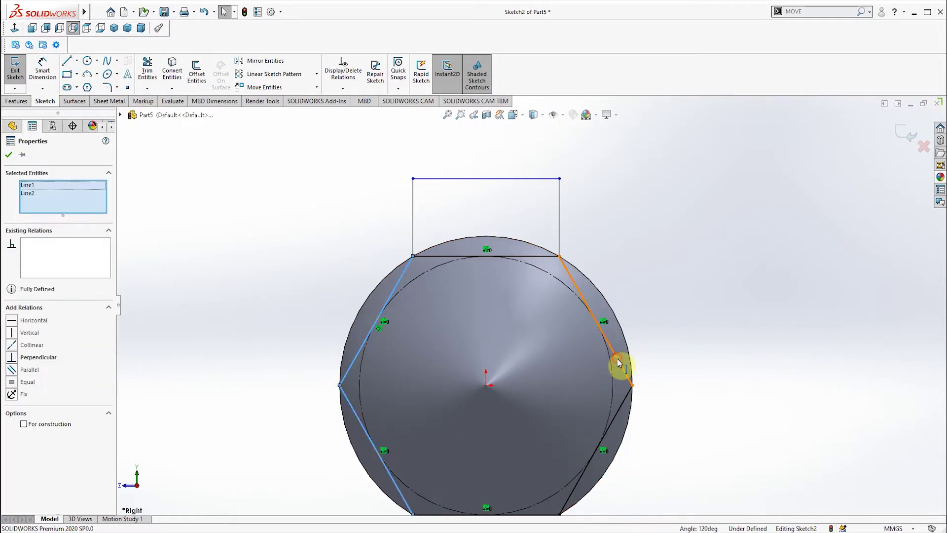
ctrl+click(619, 366)
ctrl+click(621, 405)
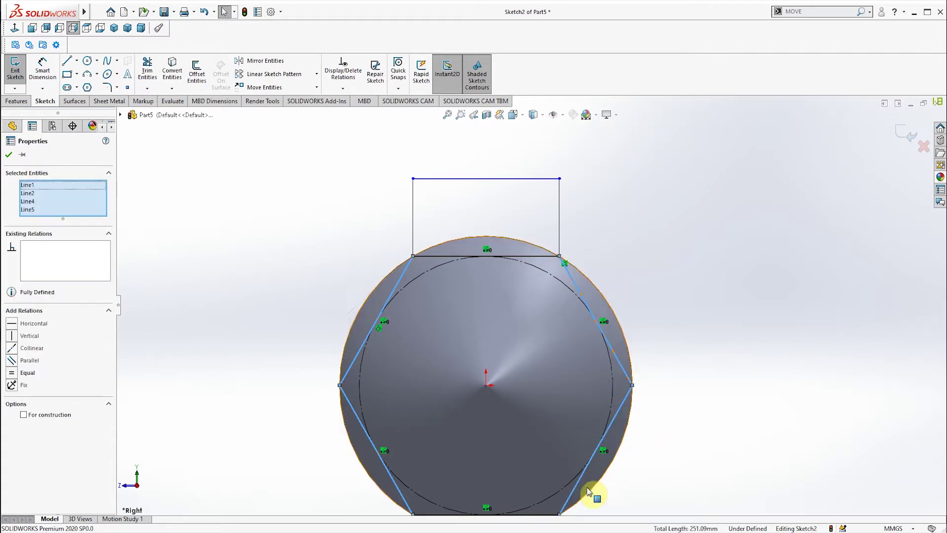
click(22, 415)
scroll(501, 432, up, 5)
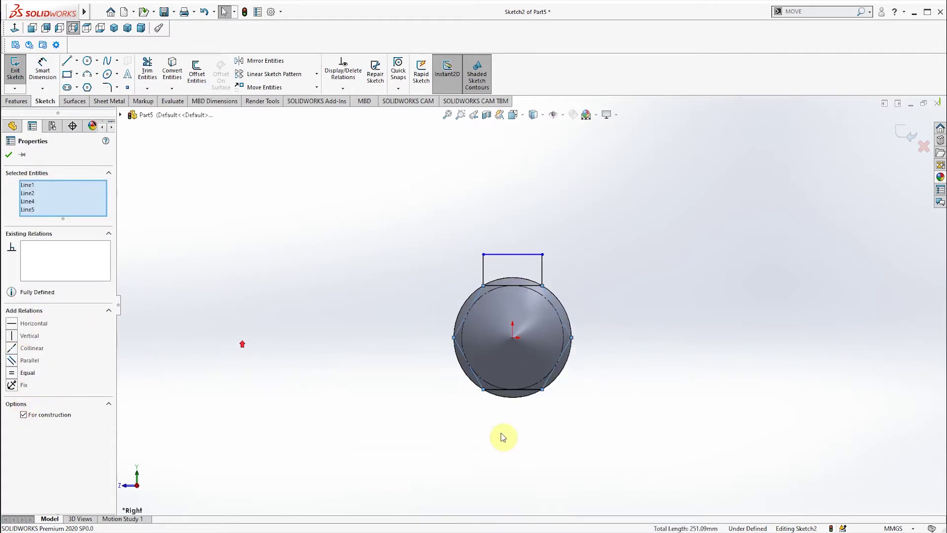
scroll(575, 368, down, 4)
click(576, 367)
click(571, 326)
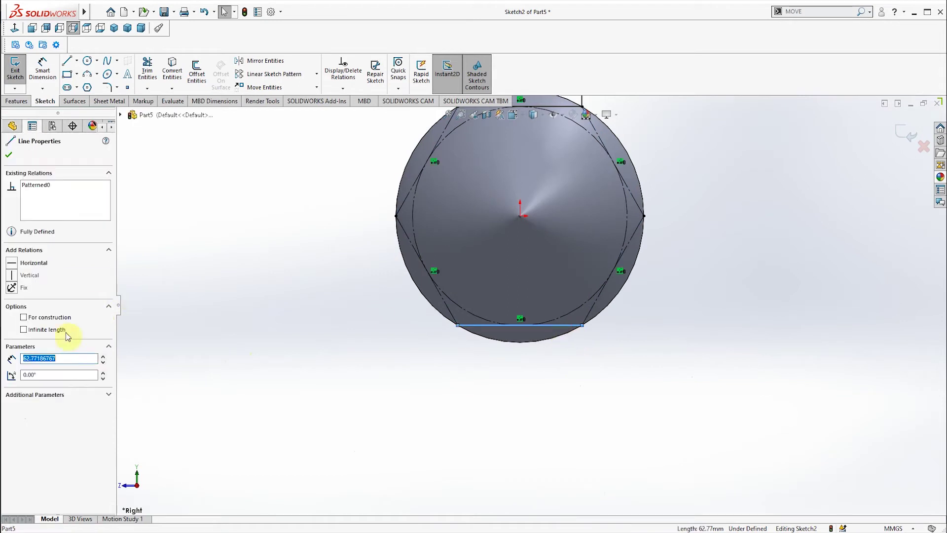
click(25, 319)
click(244, 355)
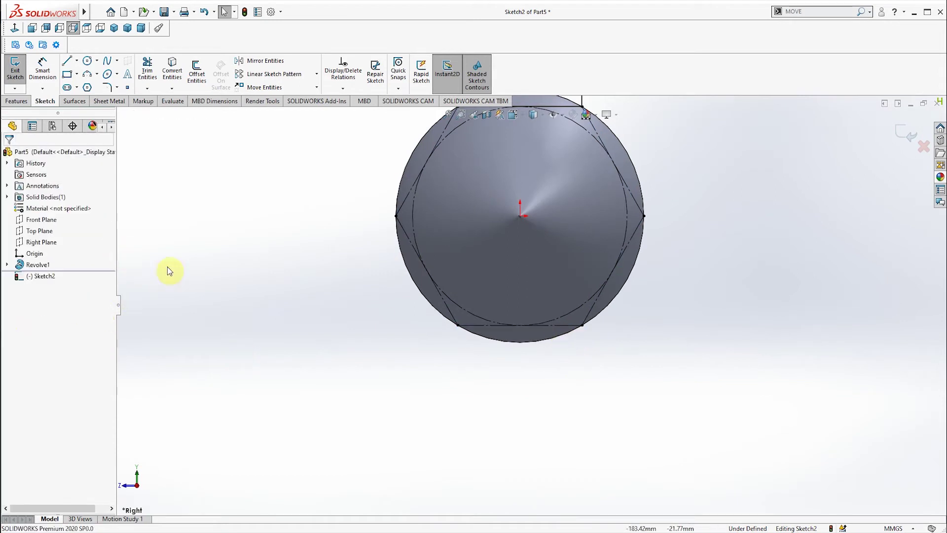
Exit Sketch2 and convert the Sketch1 profile into a new Front Plane sketch
click(16, 64)
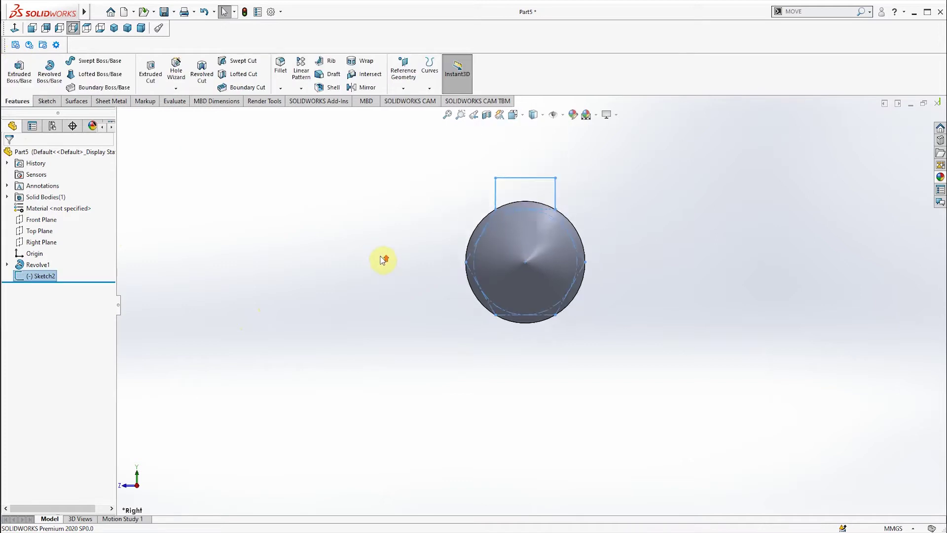
middle_drag(371, 294, 455, 296)
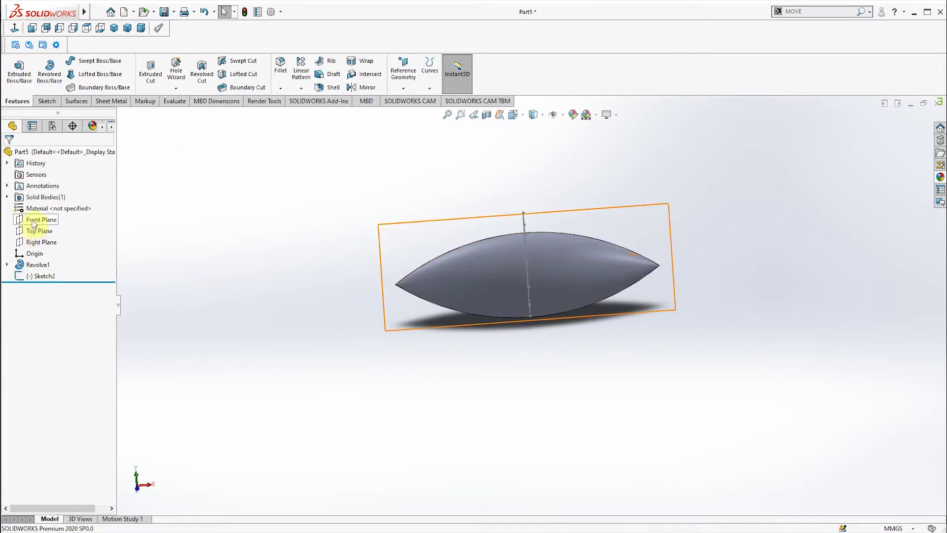
click(41, 219)
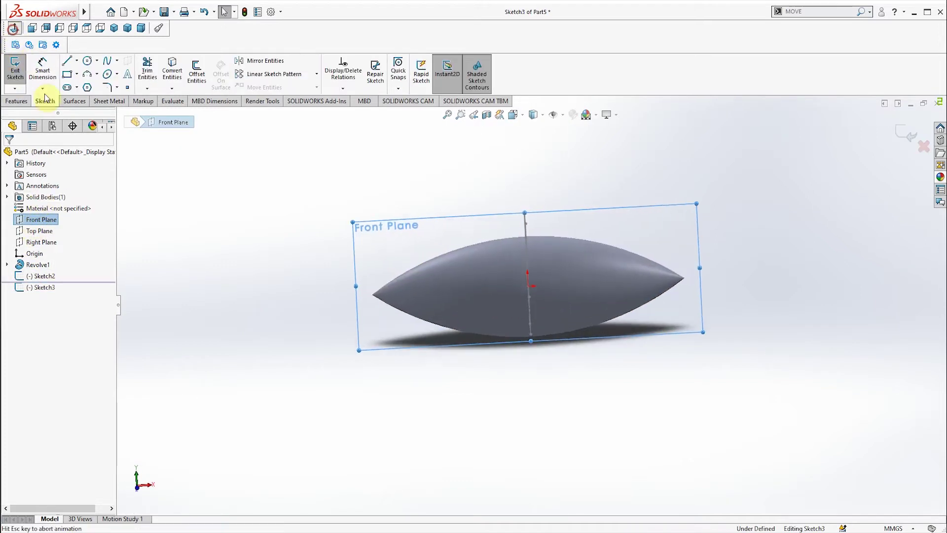
click(189, 256)
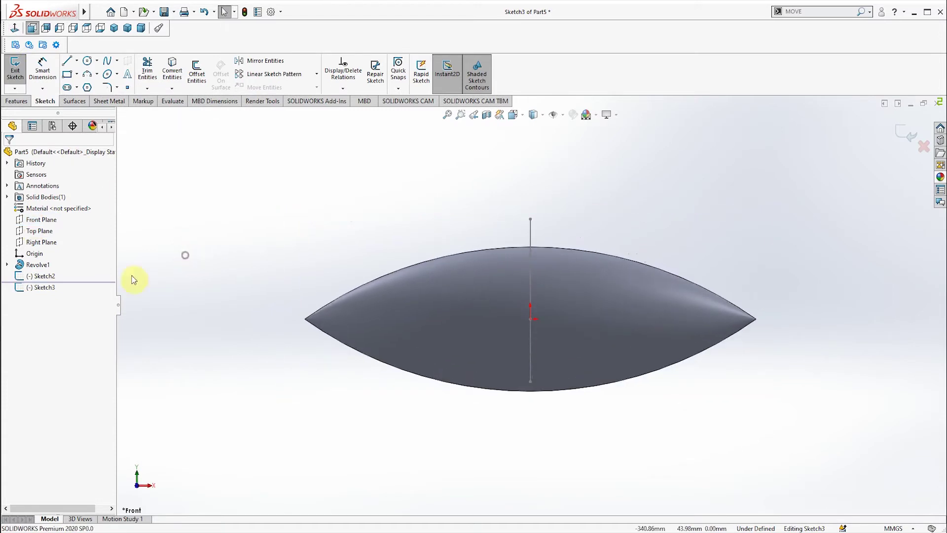
click(7, 264)
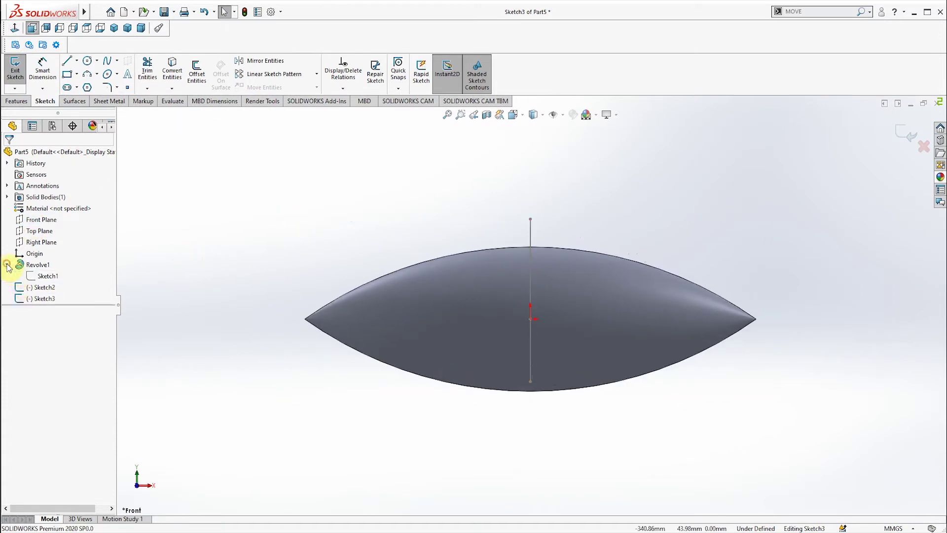
click(45, 279)
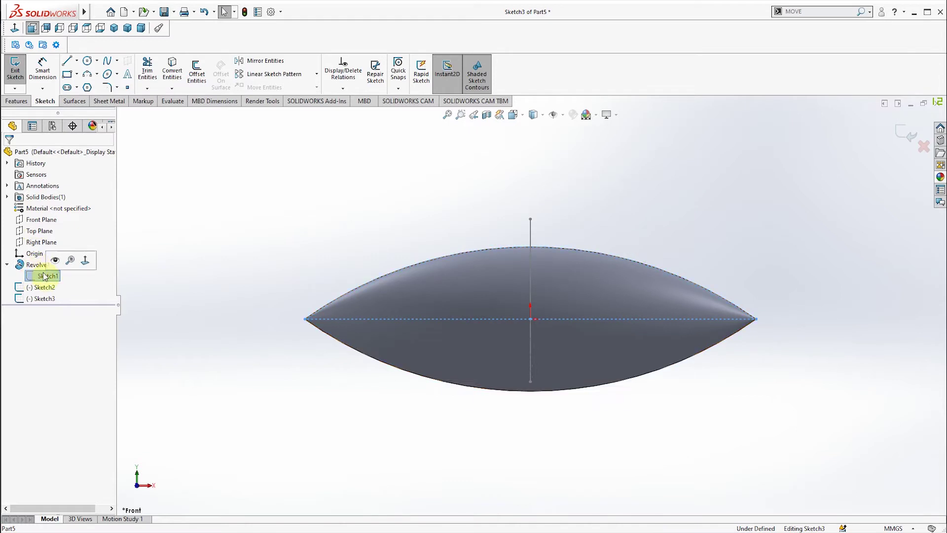
click(172, 69)
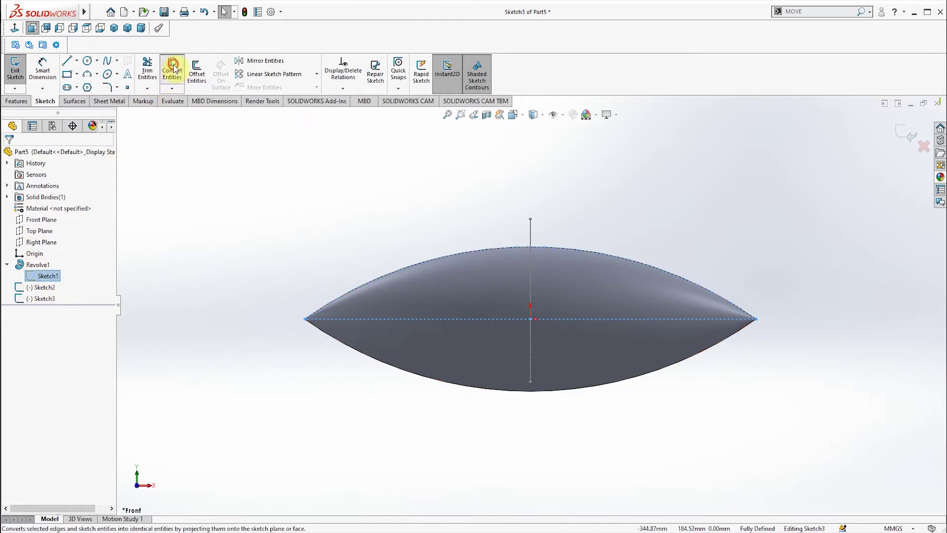
Draw a vertical line down from the arc's top point
click(69, 61)
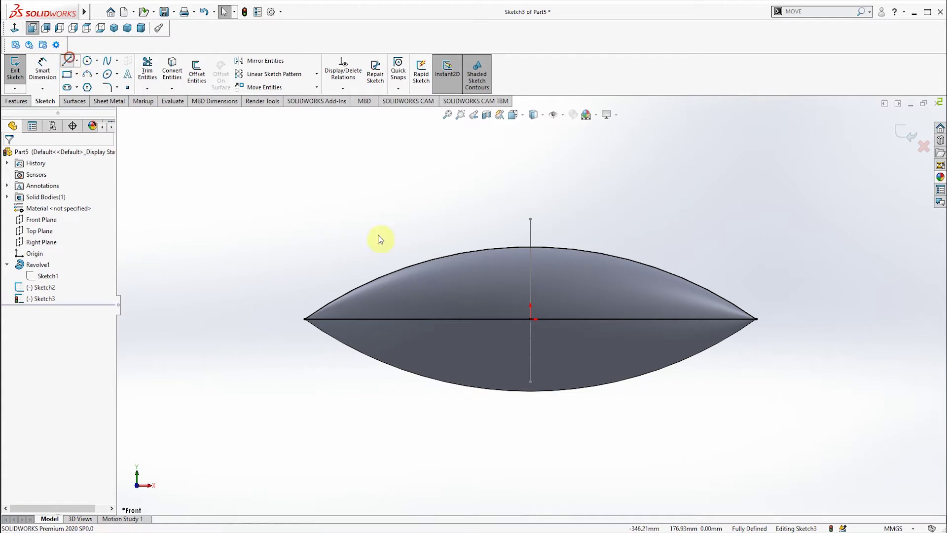
click(531, 246)
click(530, 342)
key(Escape)
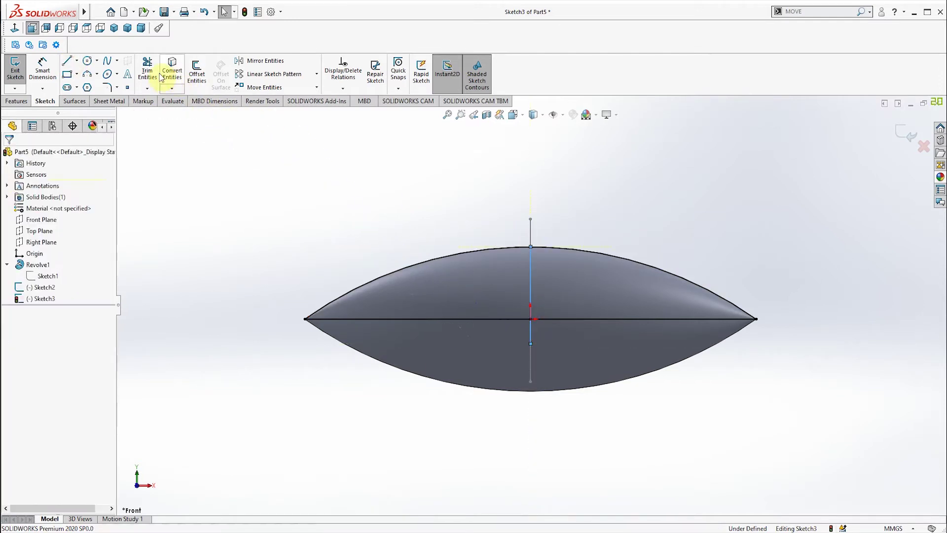
Trim the extra lines, keeping only the arc from the left tip to the top point
click(161, 76)
click(513, 319)
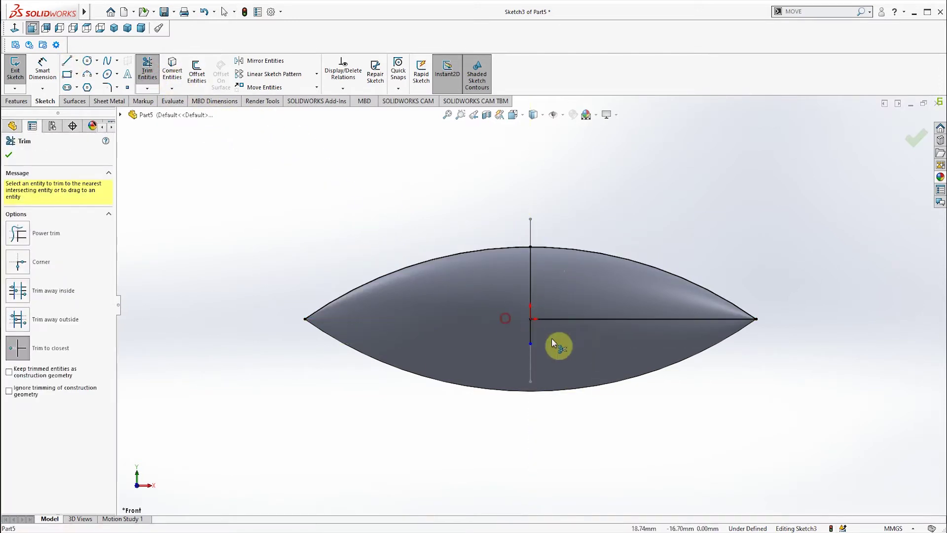
click(531, 332)
click(553, 319)
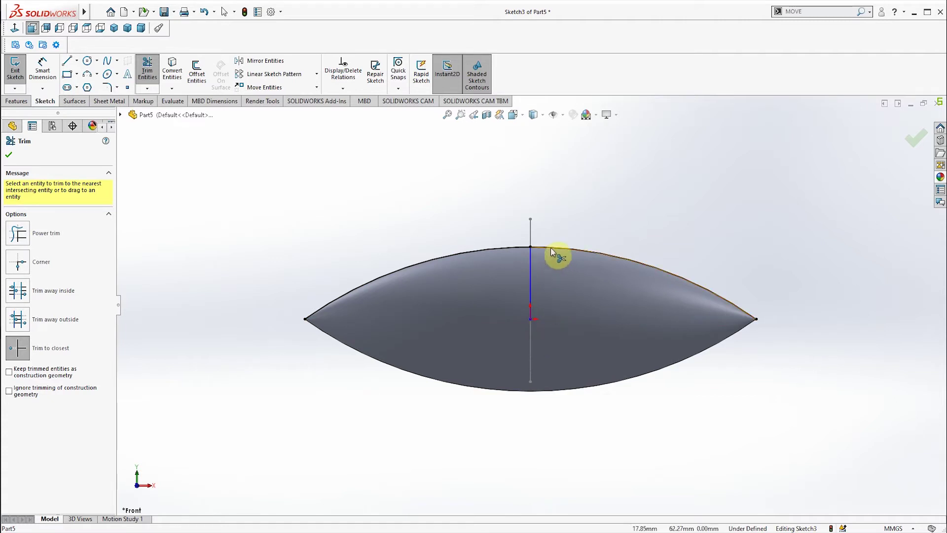
key(Escape)
click(531, 276)
key(Escape)
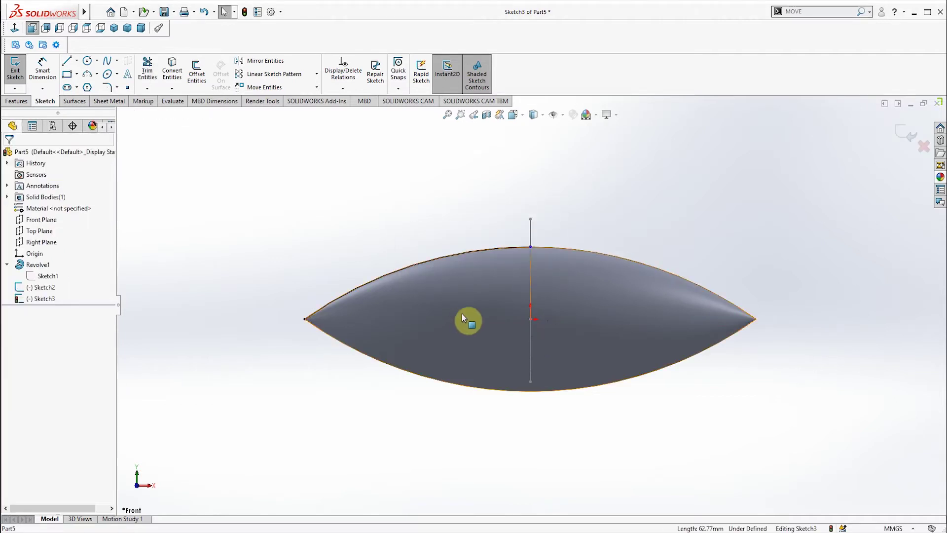
middle_drag(461, 313, 478, 376)
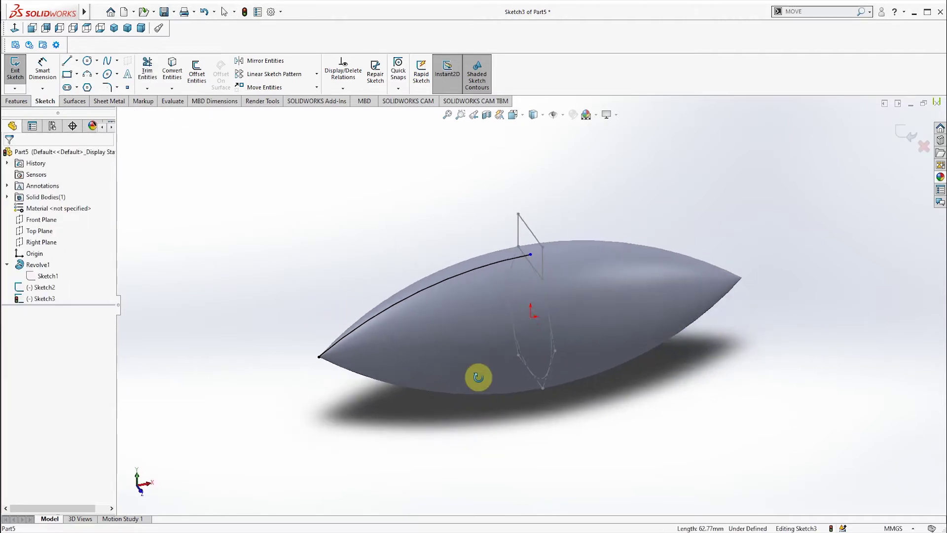
click(21, 80)
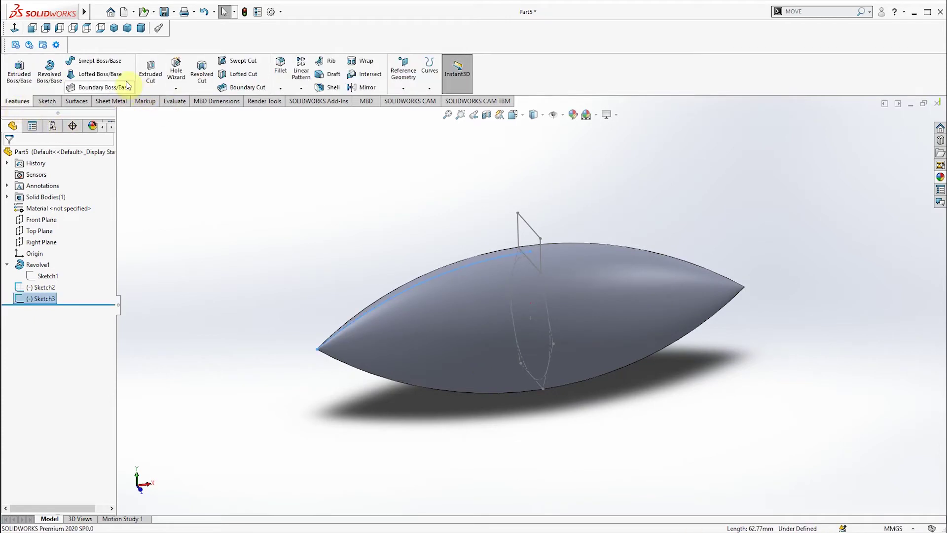
Create Cut-Sweep1 using Sketch2 as profile and the Sketch3 arc as path
click(233, 62)
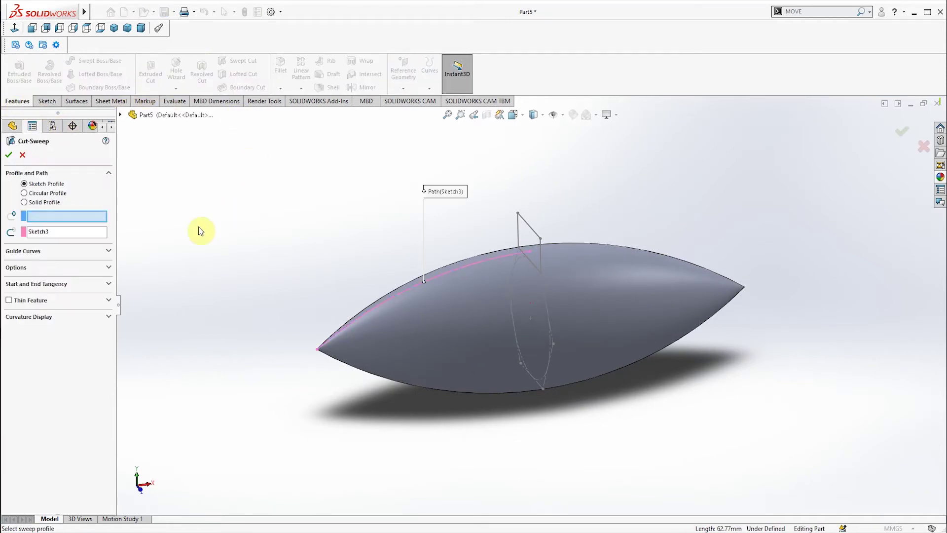
click(533, 231)
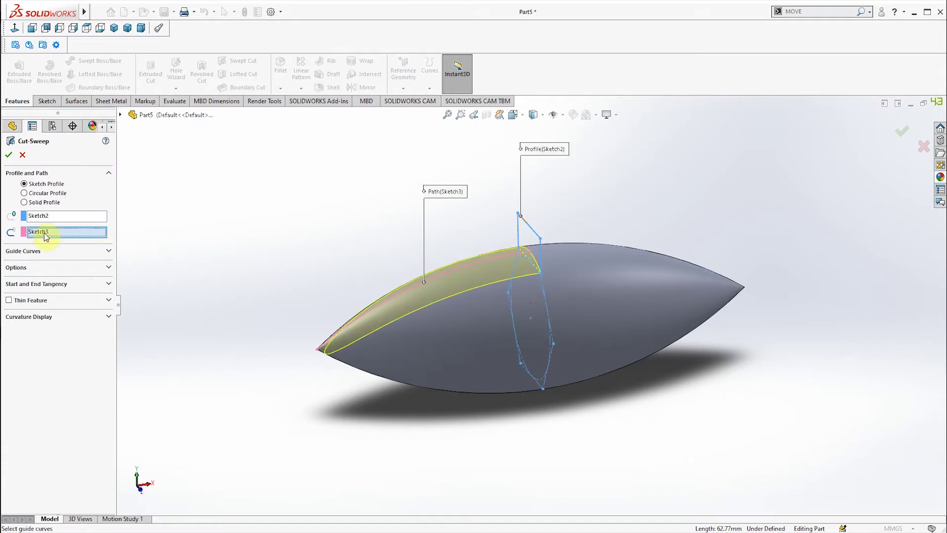
click(7, 156)
middle_drag(386, 342, 345, 345)
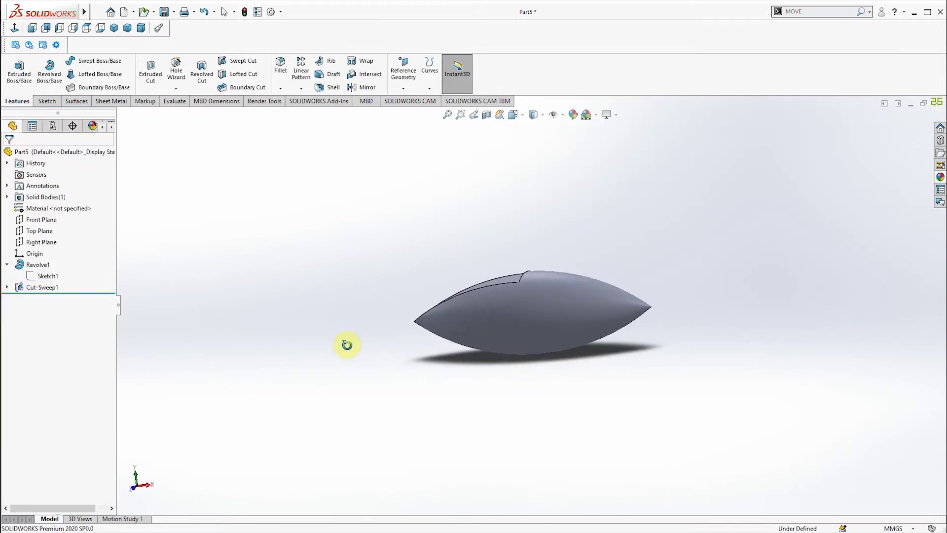
click(43, 276)
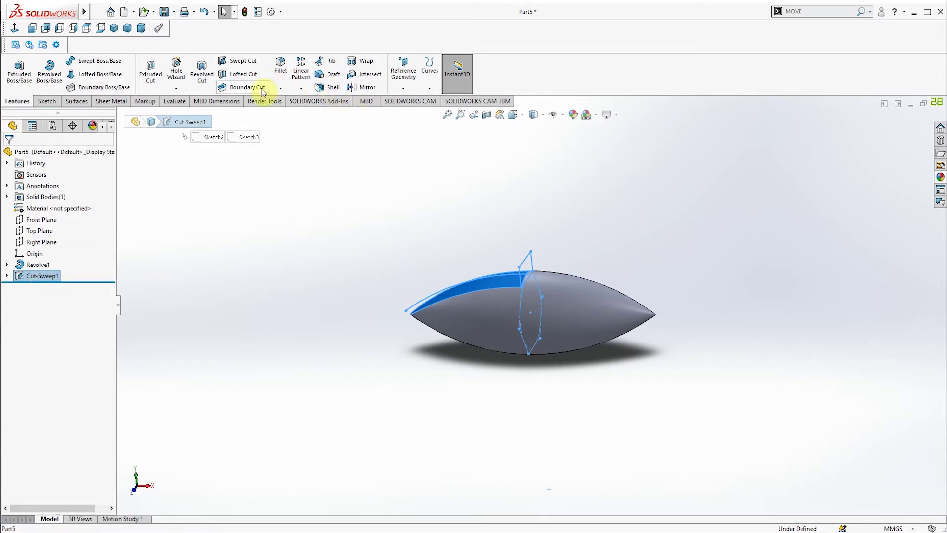
Circular-pattern Cut-Sweep1 into six equal instances over 360° about the body's axis edge
click(301, 88)
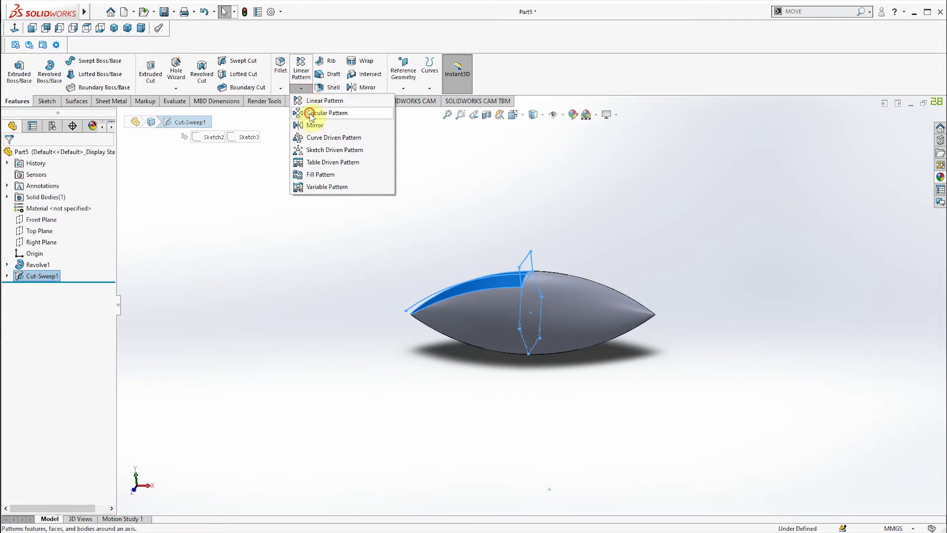
click(311, 116)
mouse_move(389, 258)
middle_down()
mouse_move(370, 244)
mouse_move(252, 280)
middle_up()
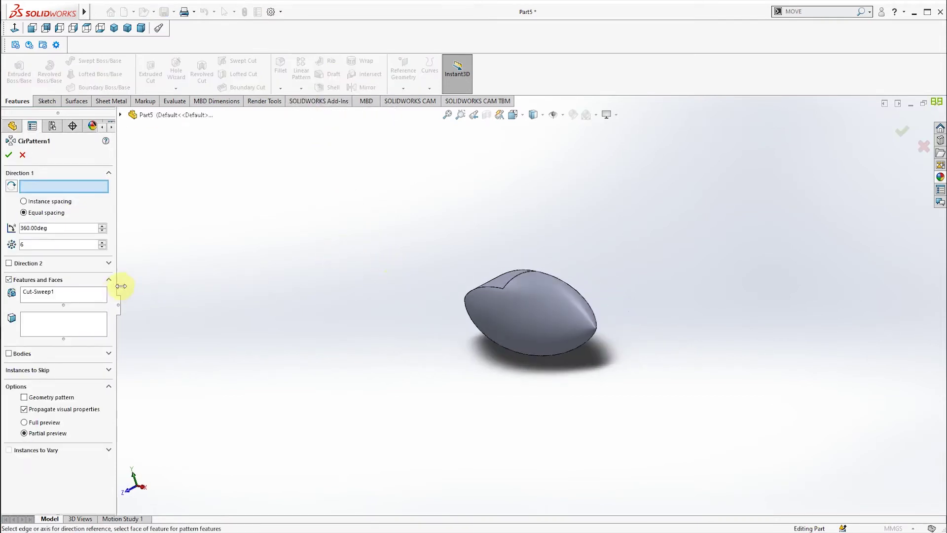
click(516, 278)
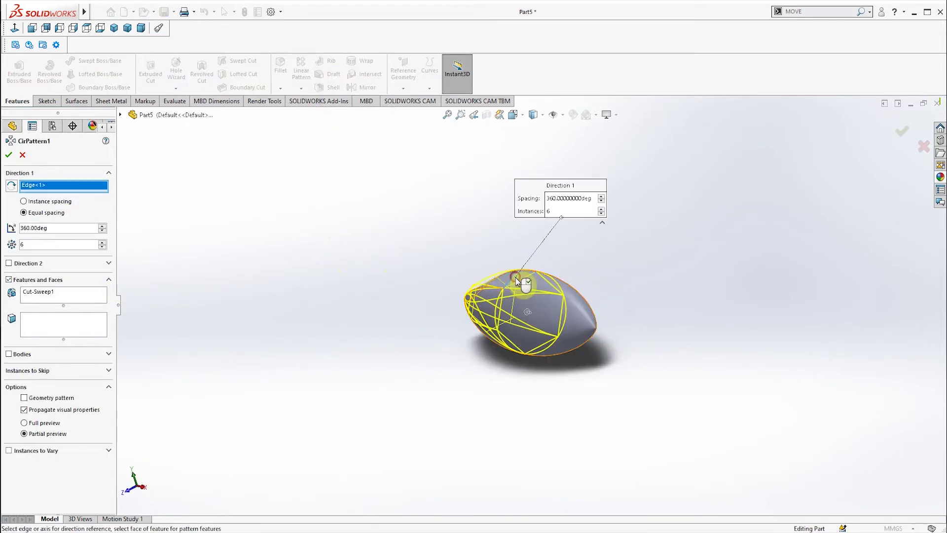
click(29, 28)
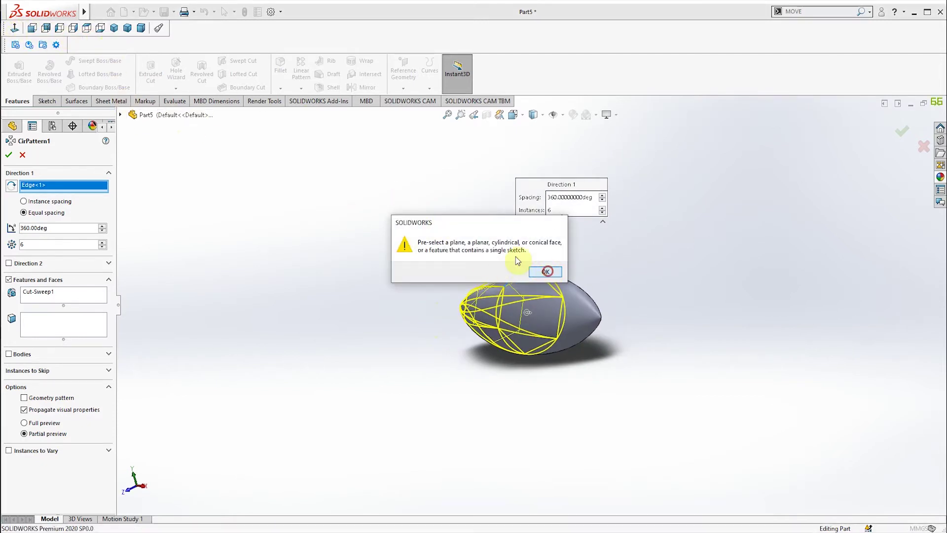
click(547, 271)
click(87, 27)
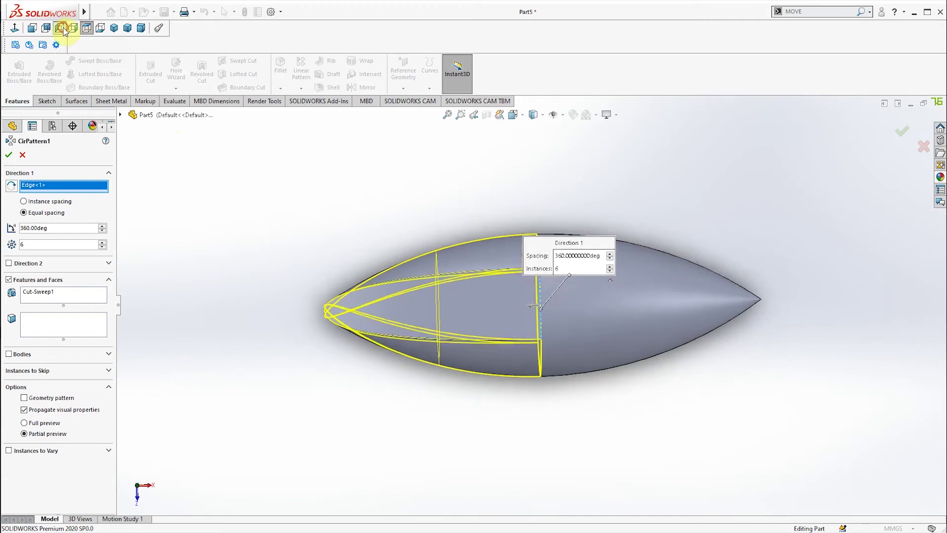
click(62, 28)
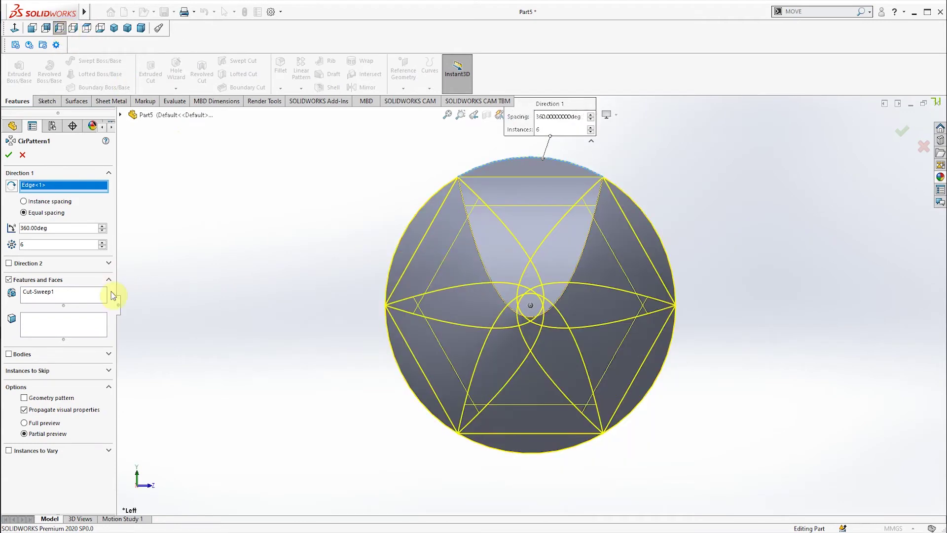
click(103, 246)
click(103, 248)
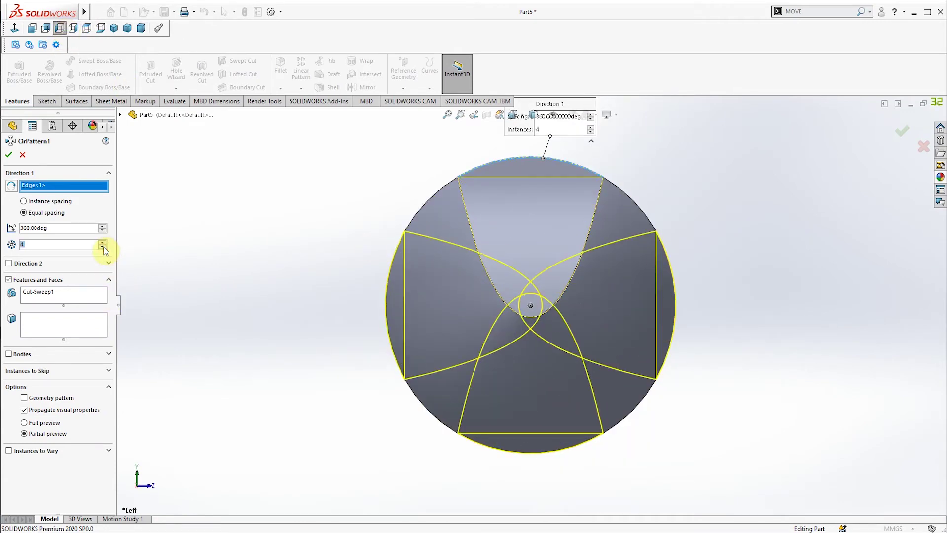
click(104, 242)
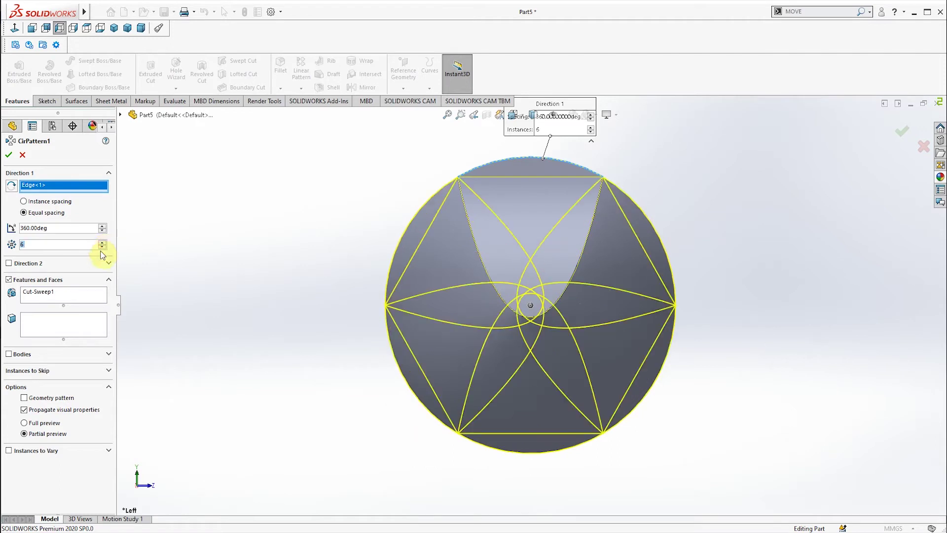
click(7, 157)
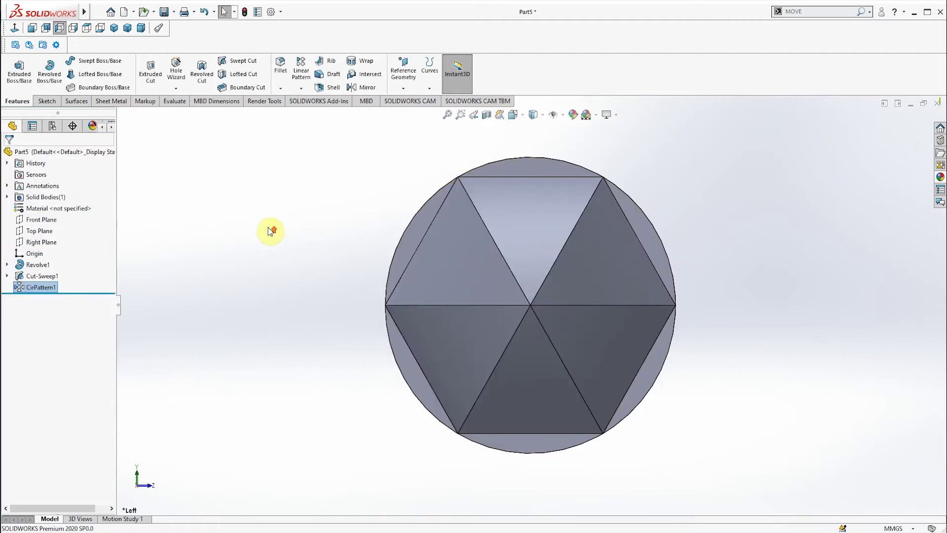
Mirror Cut-Sweep1 and CirPattern1 across the Right Plane as Mirror1
click(46, 277)
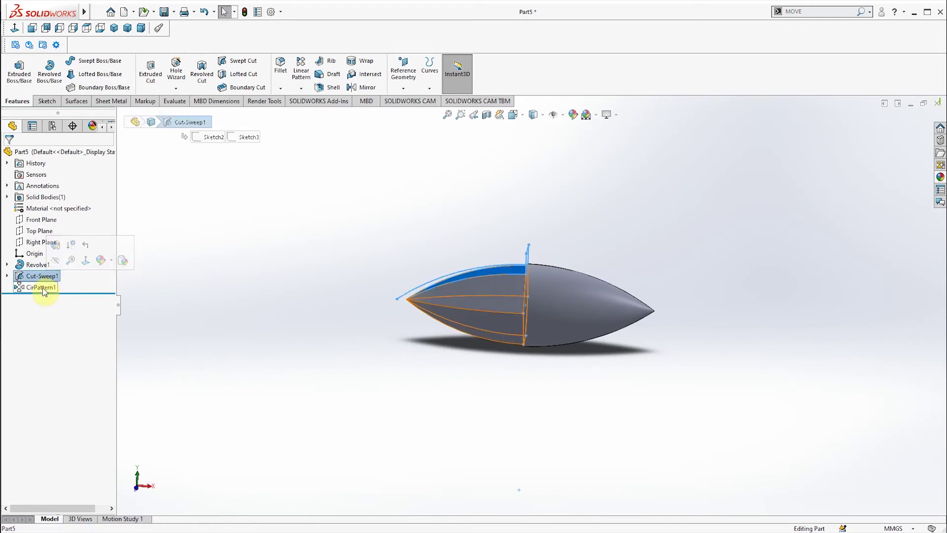
ctrl+click(42, 289)
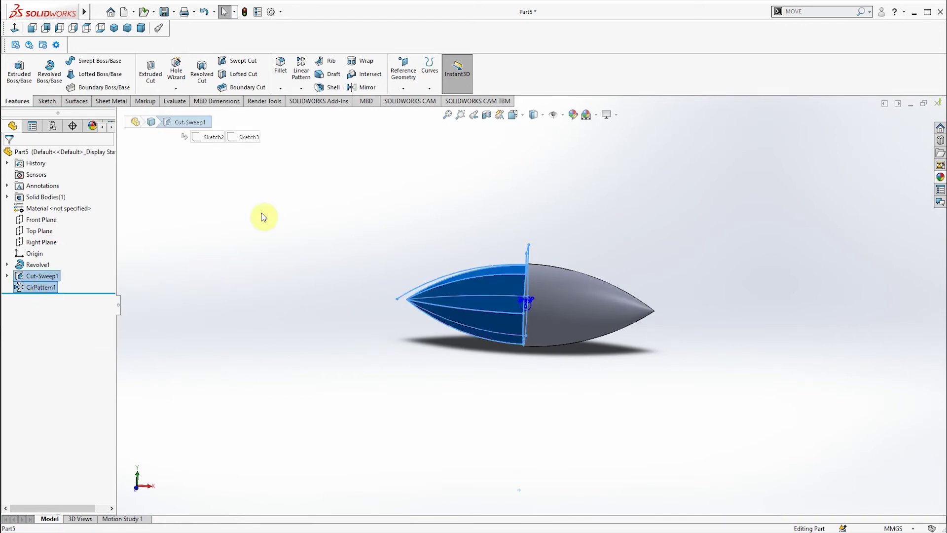
click(365, 88)
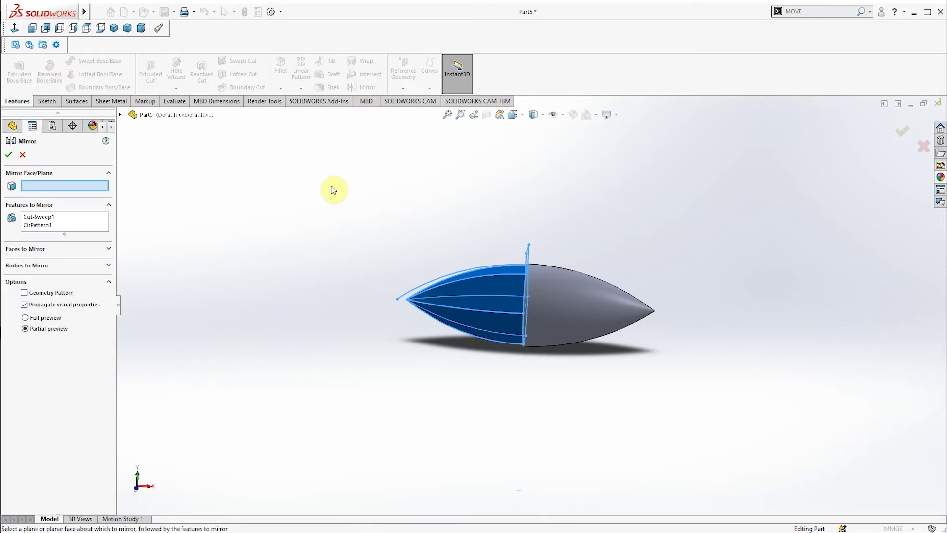
key(c)
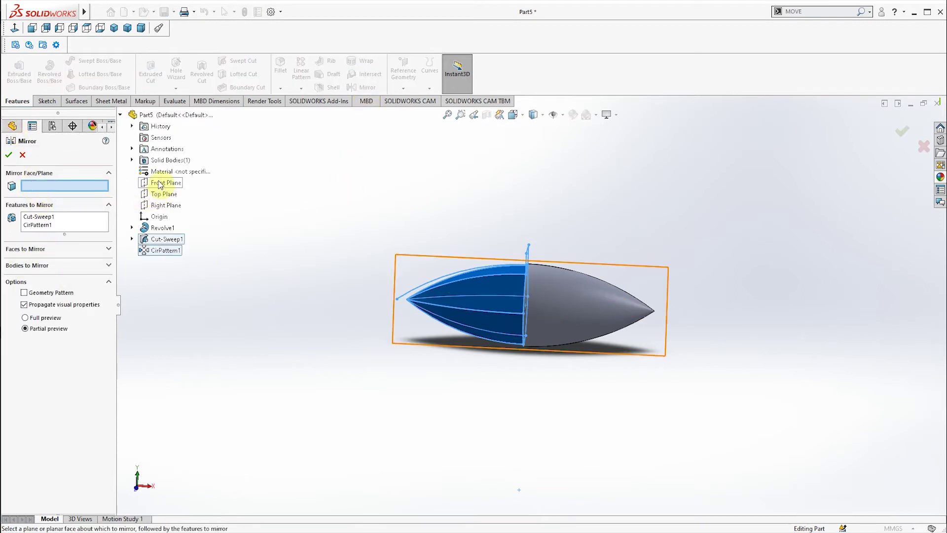
click(164, 206)
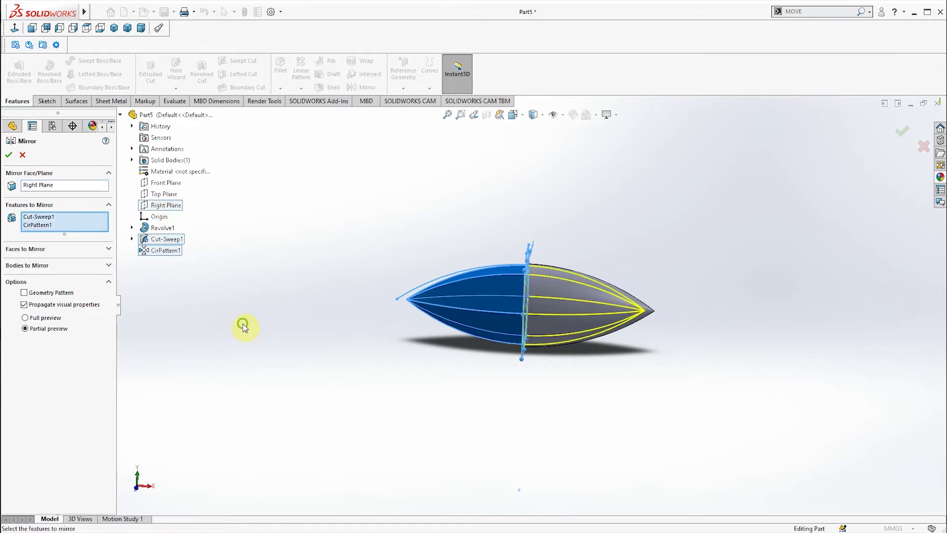
middle_drag(243, 323, 274, 323)
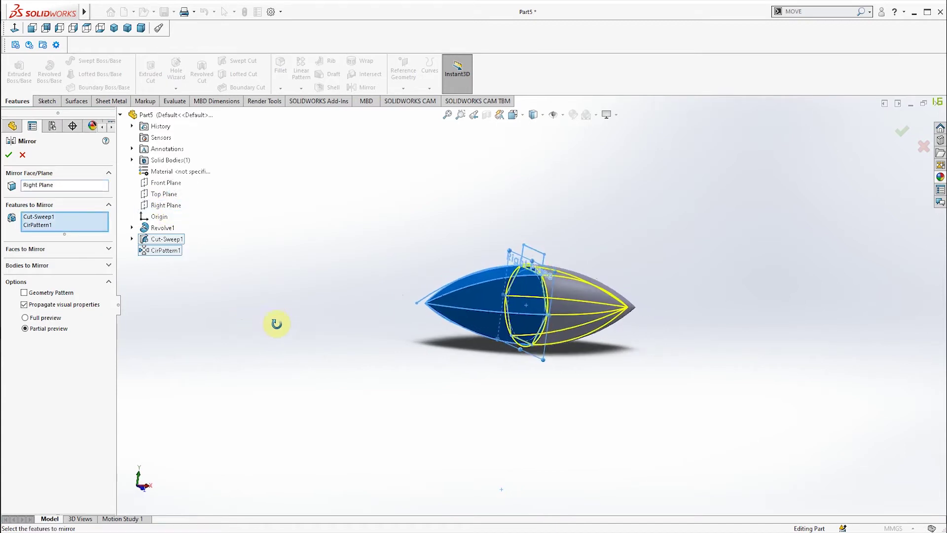
right_click(435, 344)
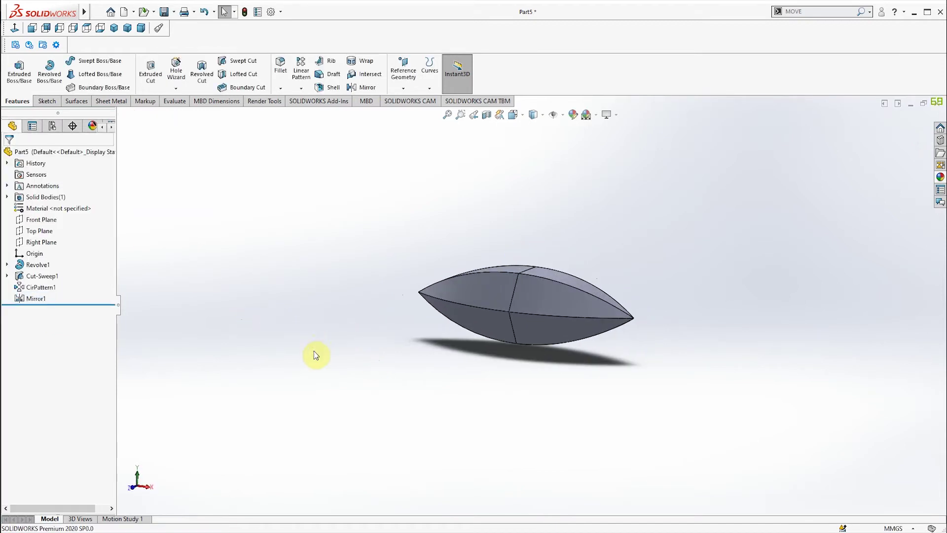
Add a Flex twisting feature (Flex1) that twists the pointed body 180° along its length
click(808, 12)
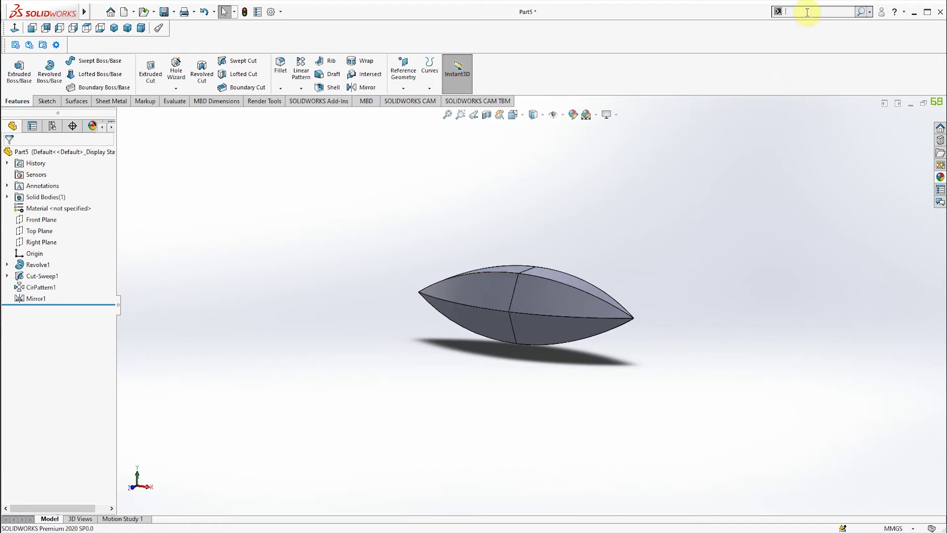
text(LEX)
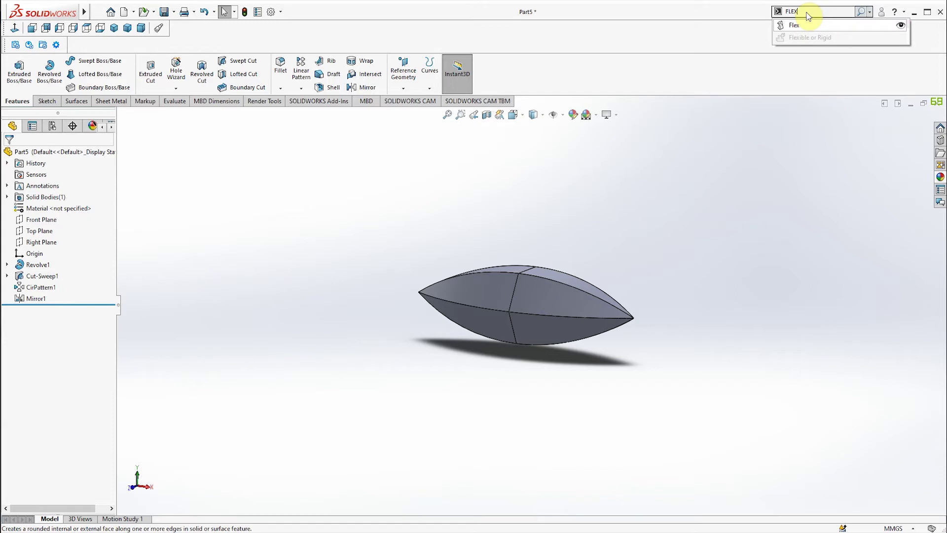
key(Return)
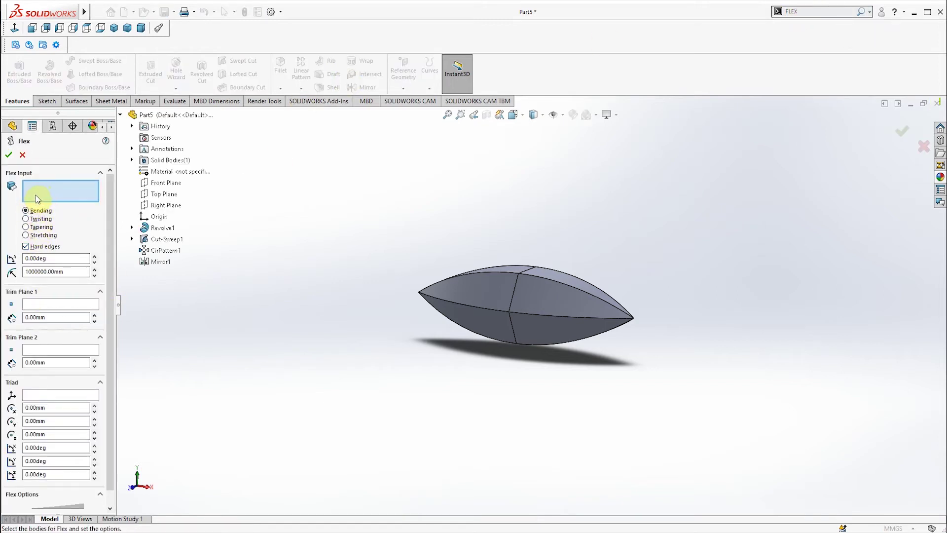
click(26, 219)
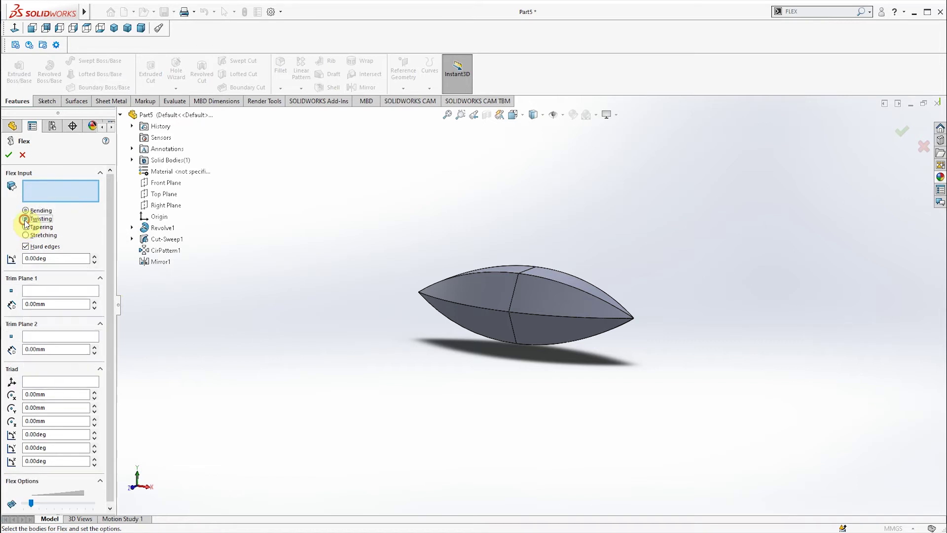
click(523, 296)
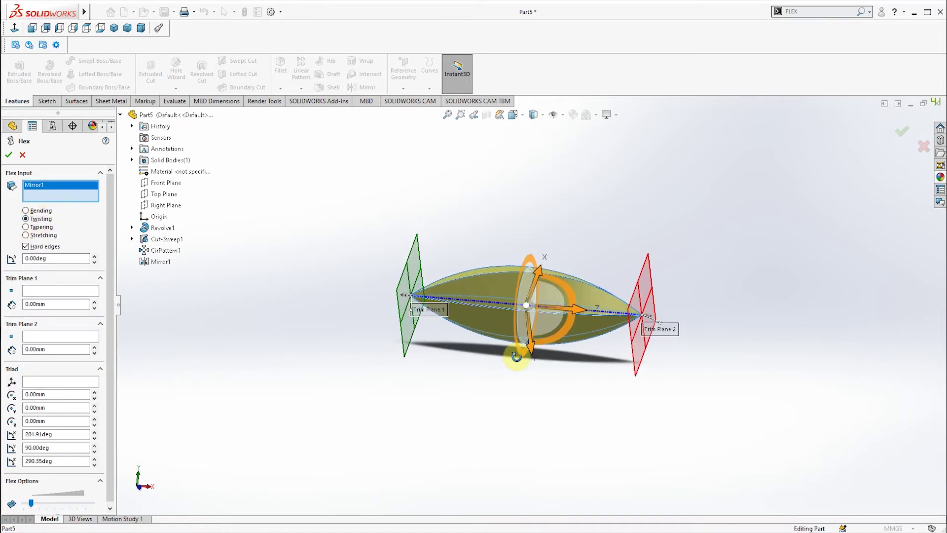
middle_drag(477, 363, 502, 366)
text(180)
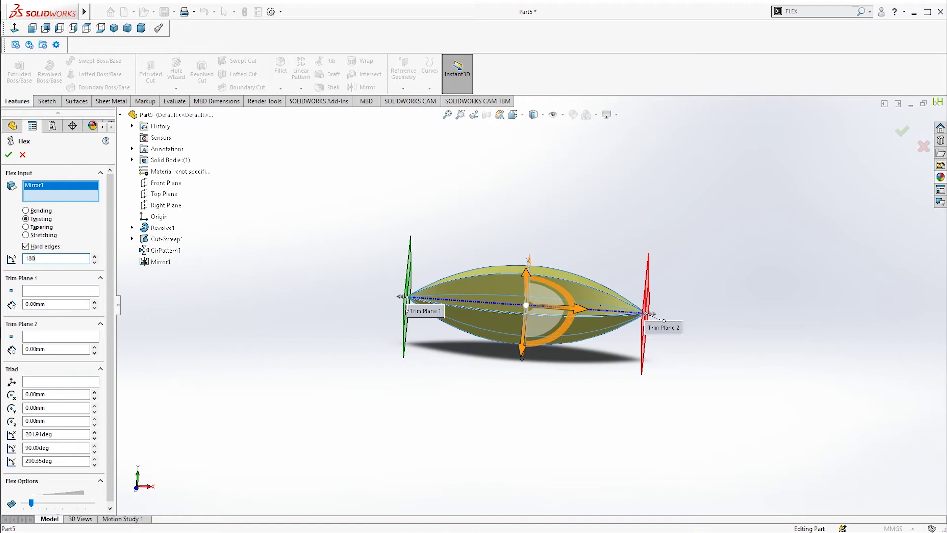
key(Return)
middle_drag(430, 364, 393, 437)
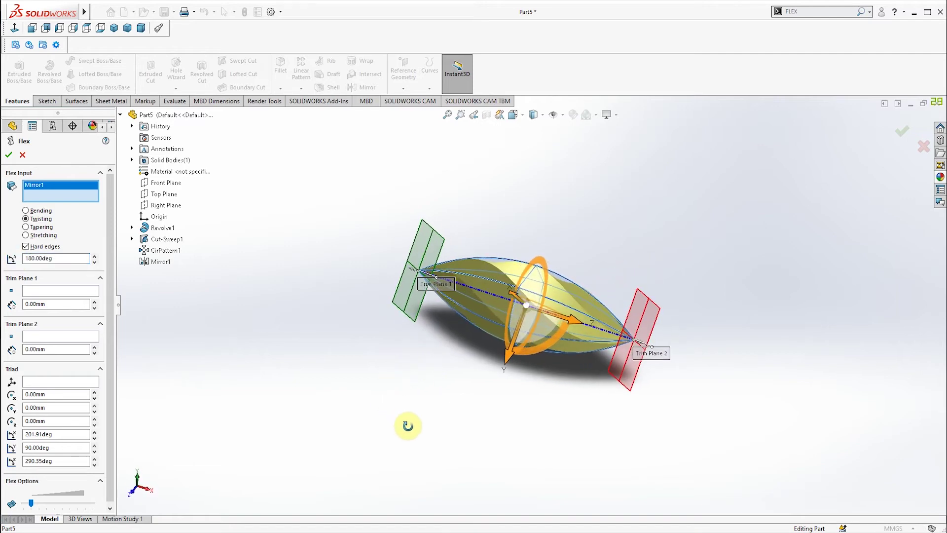
middle_drag(419, 407, 444, 343)
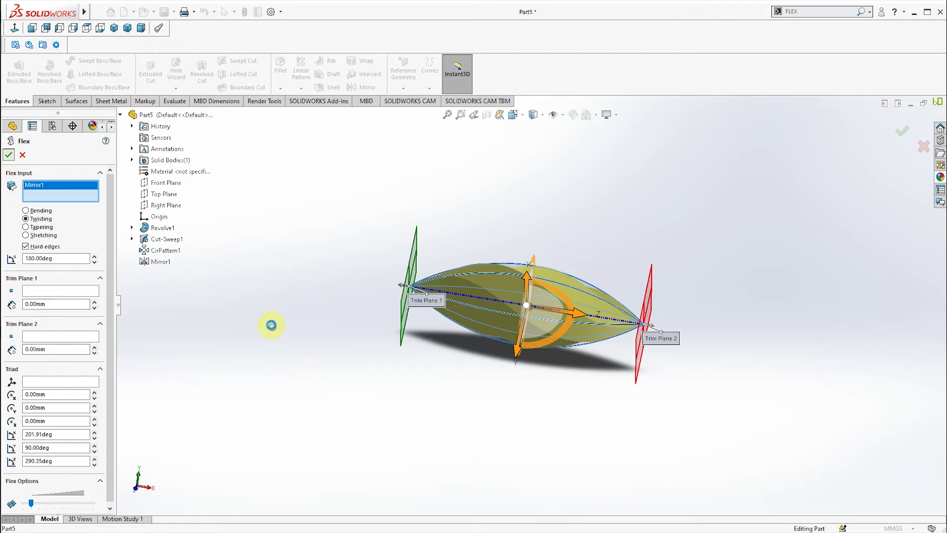
key(Return)
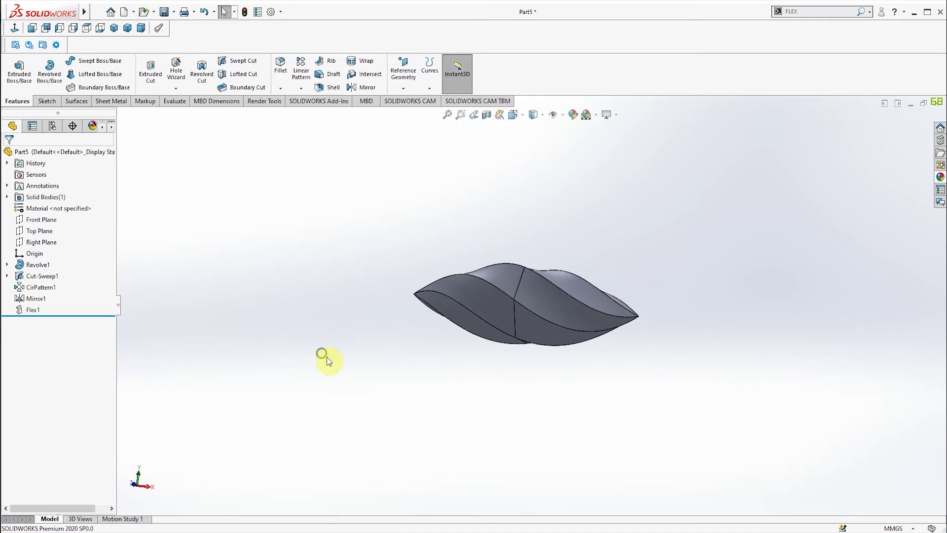
Add a second Flex bending feature (Flex2) bending the twisted body 270° with a 78.47 mm radius
click(807, 12)
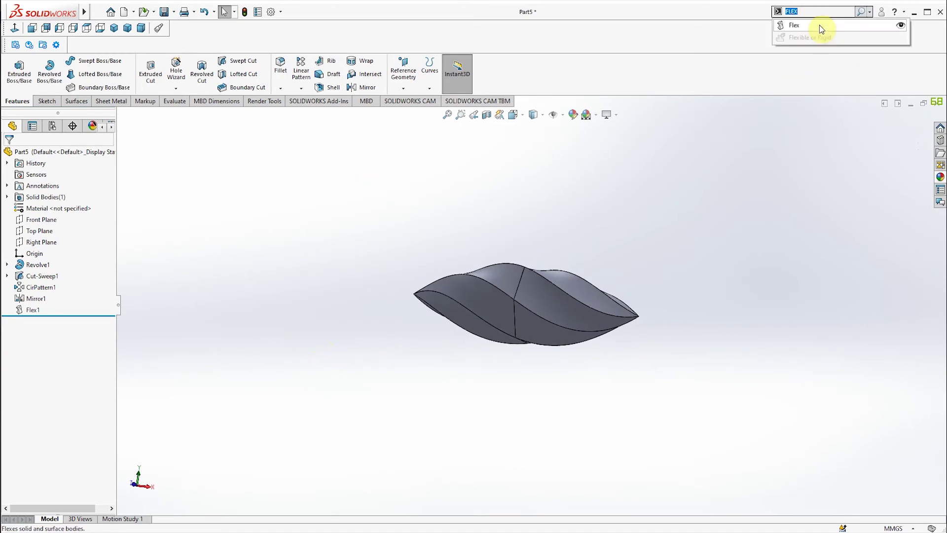
click(792, 26)
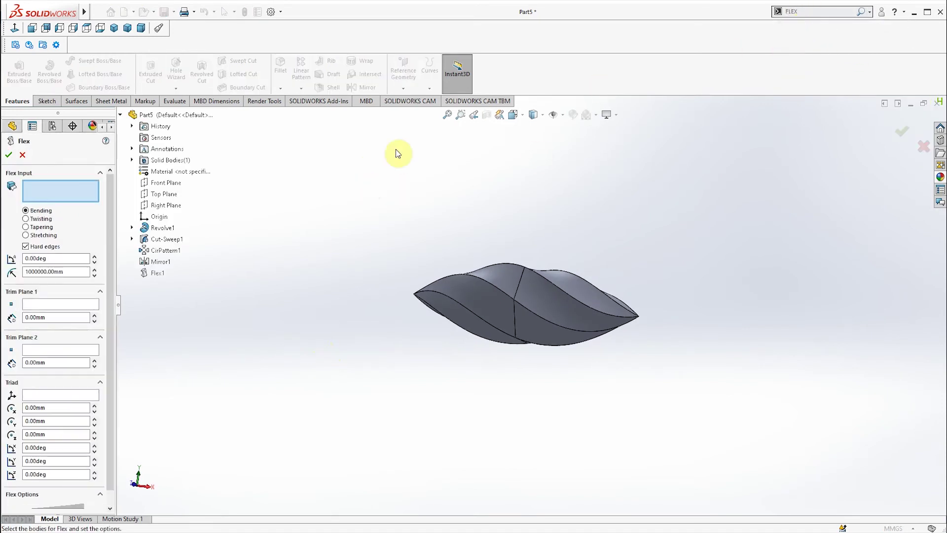
click(27, 214)
click(508, 304)
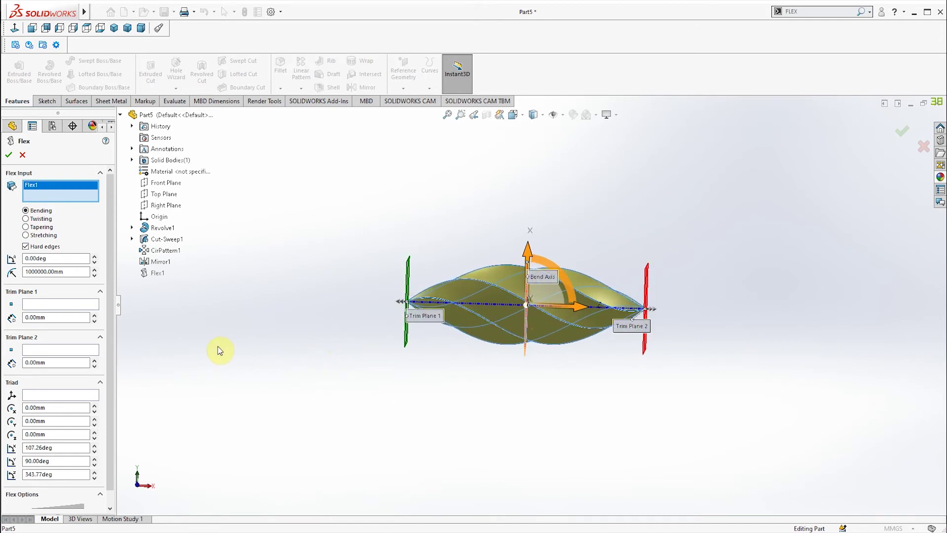
double_click(59, 259)
text(270)
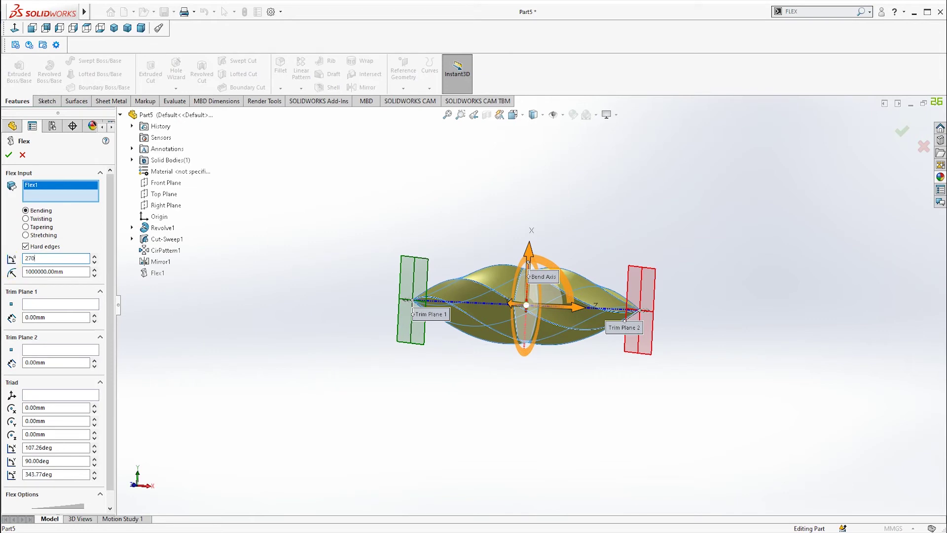
key(Return)
middle_drag(385, 381, 367, 320)
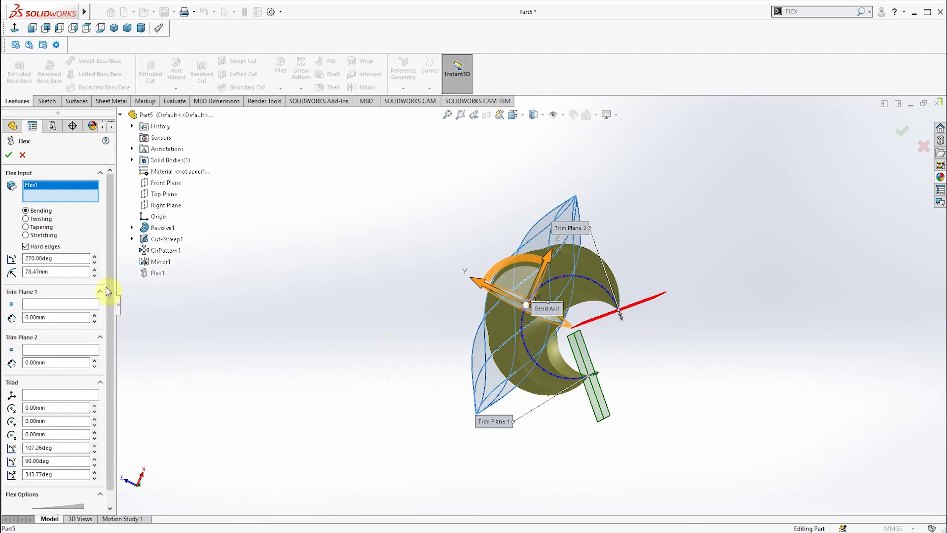
click(94, 269)
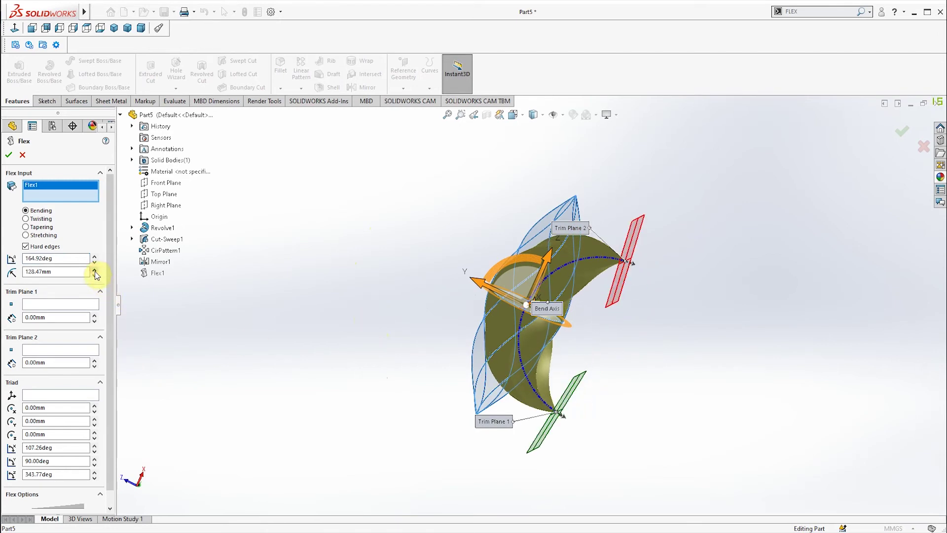
drag(50, 259, 11, 259)
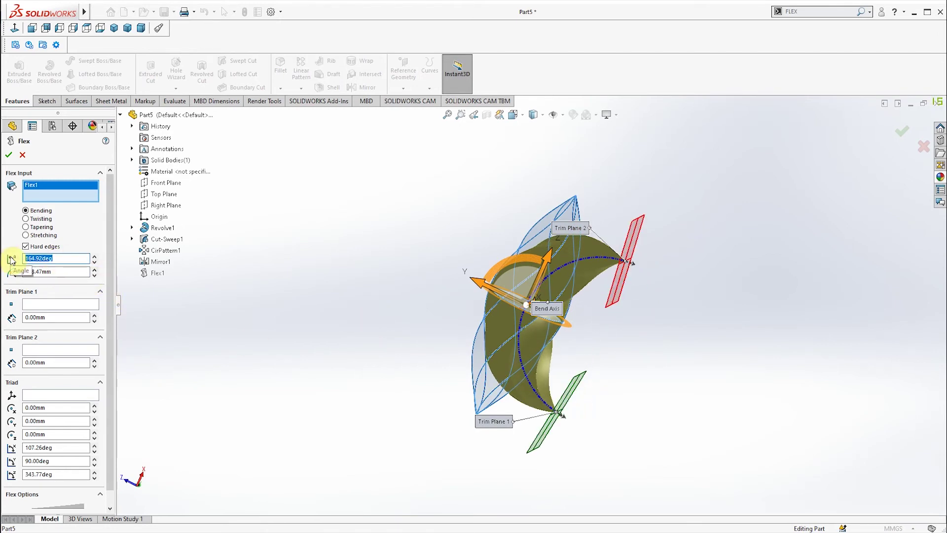
click(94, 275)
right_click(283, 295)
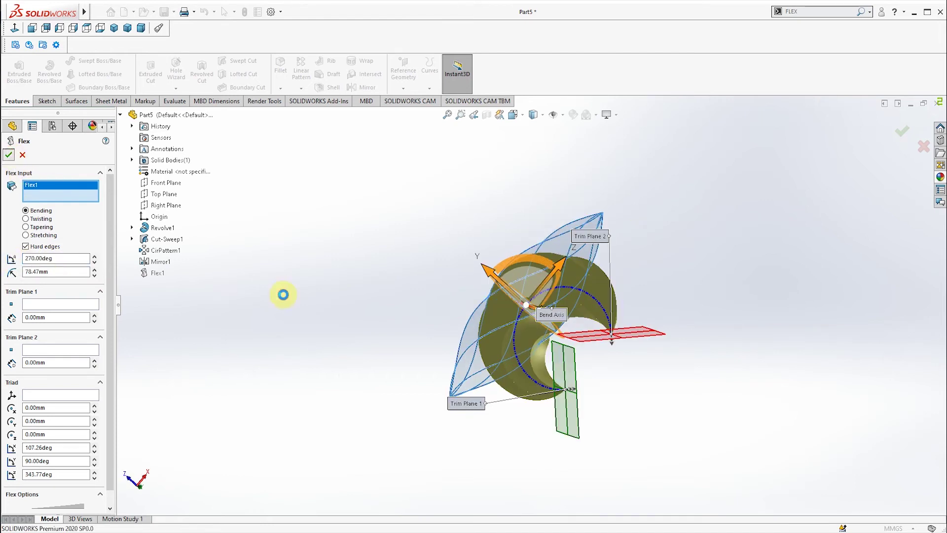
mouse_move(312, 380)
middle_down()
mouse_move(330, 408)
mouse_move(370, 403)
mouse_move(348, 411)
middle_up()
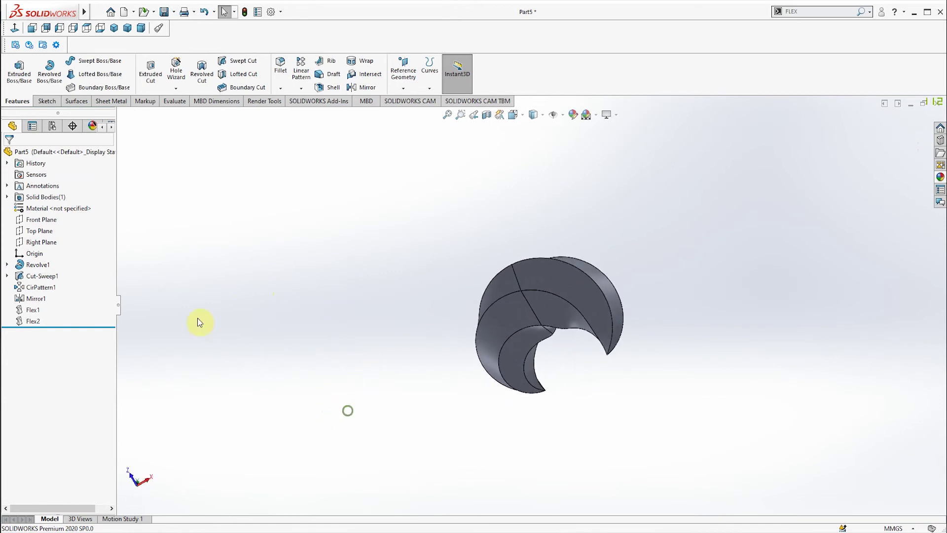
Change Revolve1's Sketch1 arc radius from 500 mm to 750 mm and rebuild the part
click(8, 264)
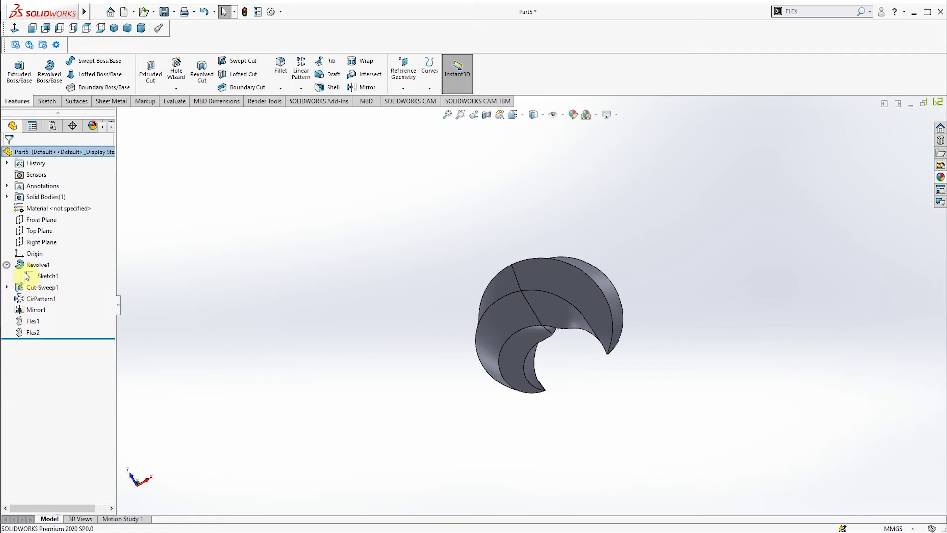
click(47, 275)
click(62, 246)
double_click(511, 370)
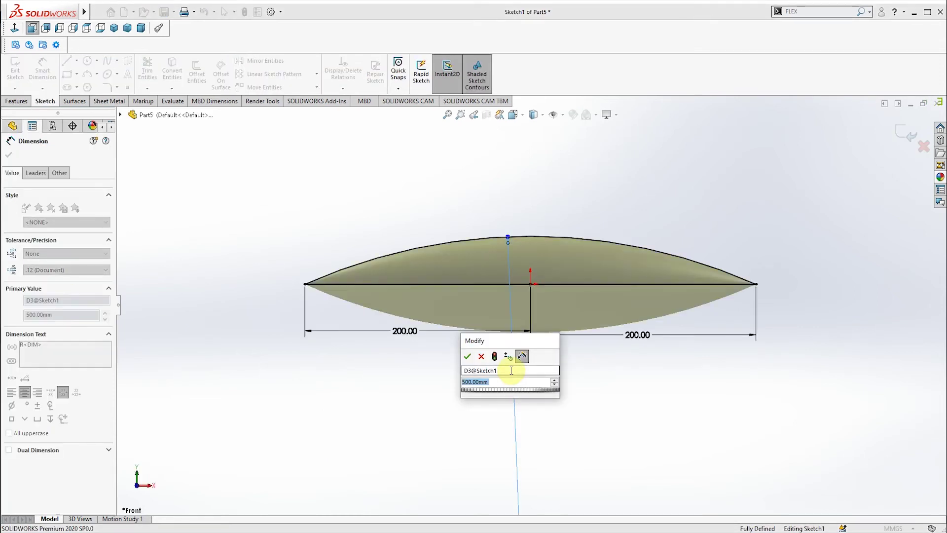
text(750)
key(Return)
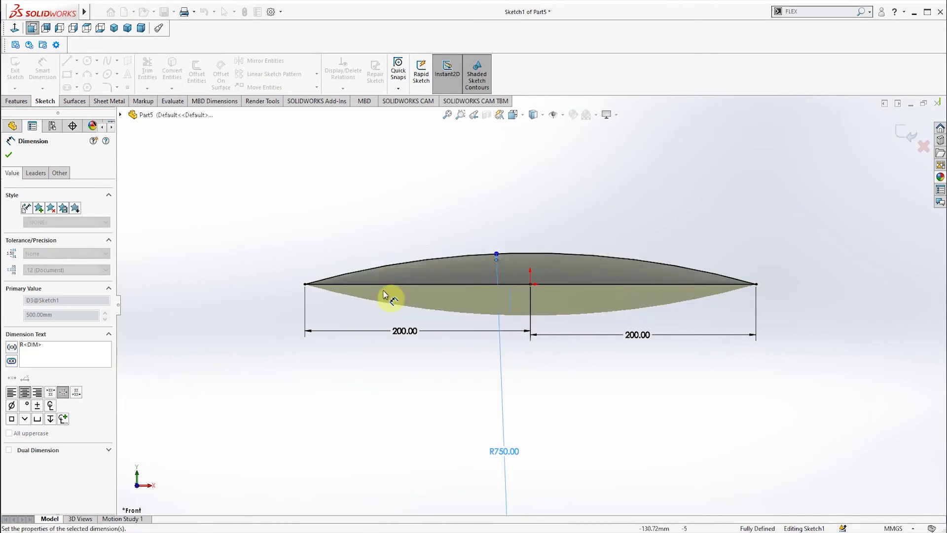
click(12, 154)
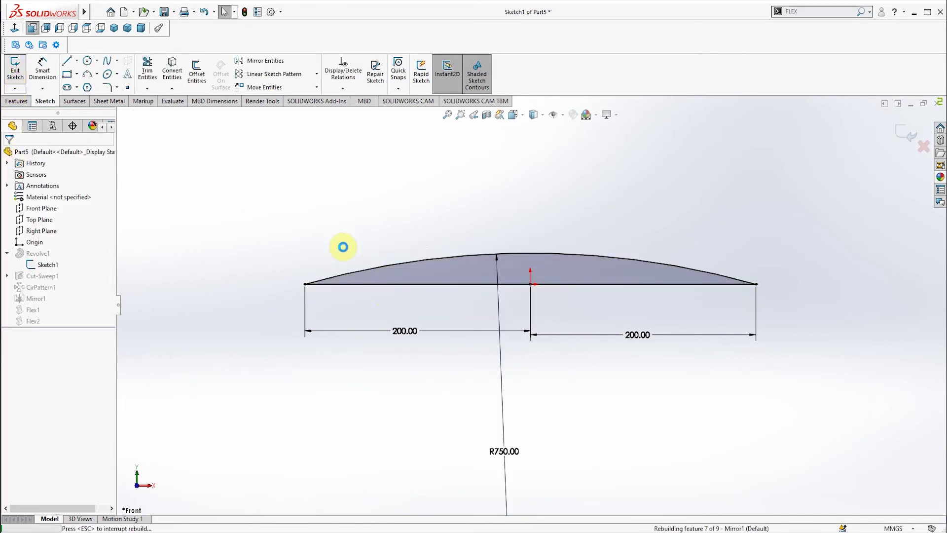
key(ctrl+b)
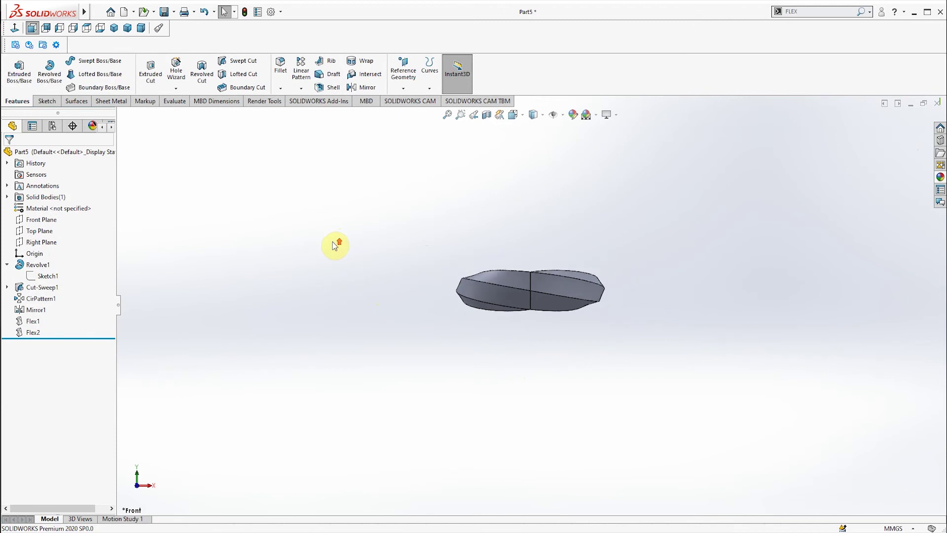
mouse_move(333, 245)
middle_down()
mouse_move(362, 313)
mouse_move(417, 304)
mouse_move(380, 176)
mouse_move(380, 284)
mouse_move(406, 258)
middle_up()
scroll(608, 311, down, 2)
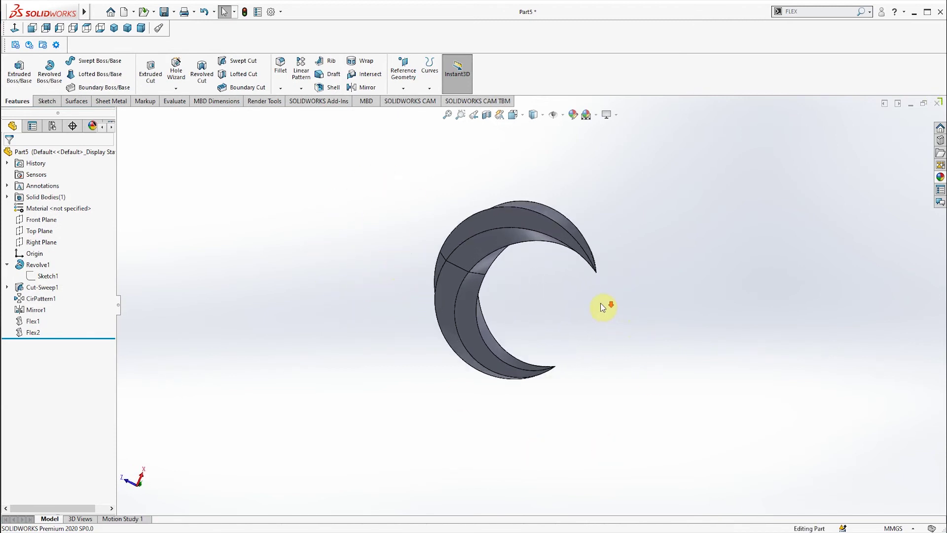
mouse_move(607, 311)
middle_down()
mouse_move(620, 249)
mouse_move(590, 293)
middle_up()
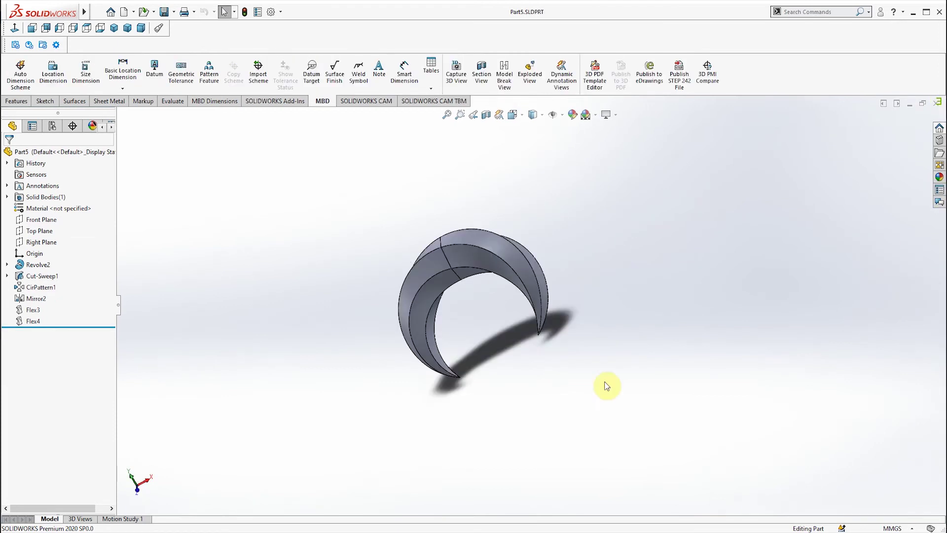
mouse_move(538, 365)
middle_down()
mouse_move(545, 398)
mouse_move(493, 396)
mouse_move(501, 363)
middle_up()
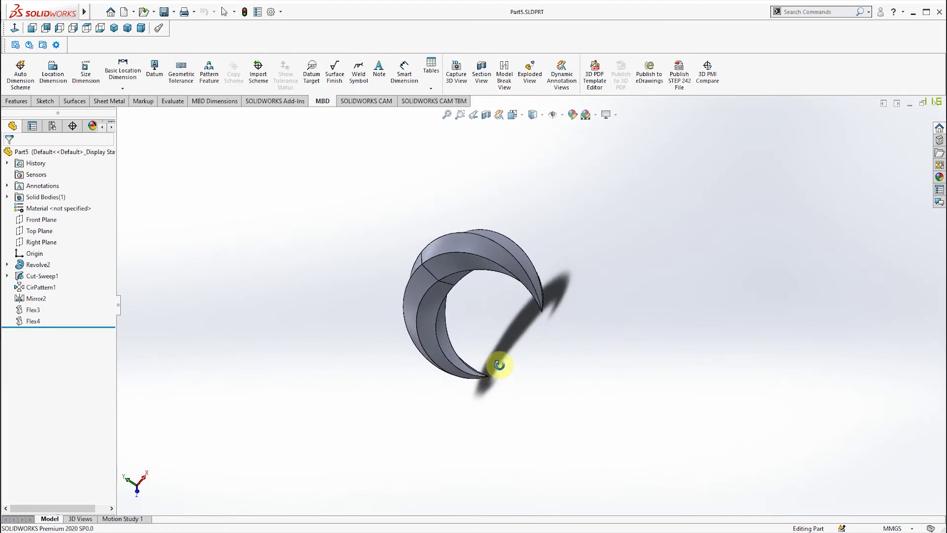
Apply red high-gloss plastic from Plastic > High Gloss to the first two faces only
click(938, 178)
click(796, 134)
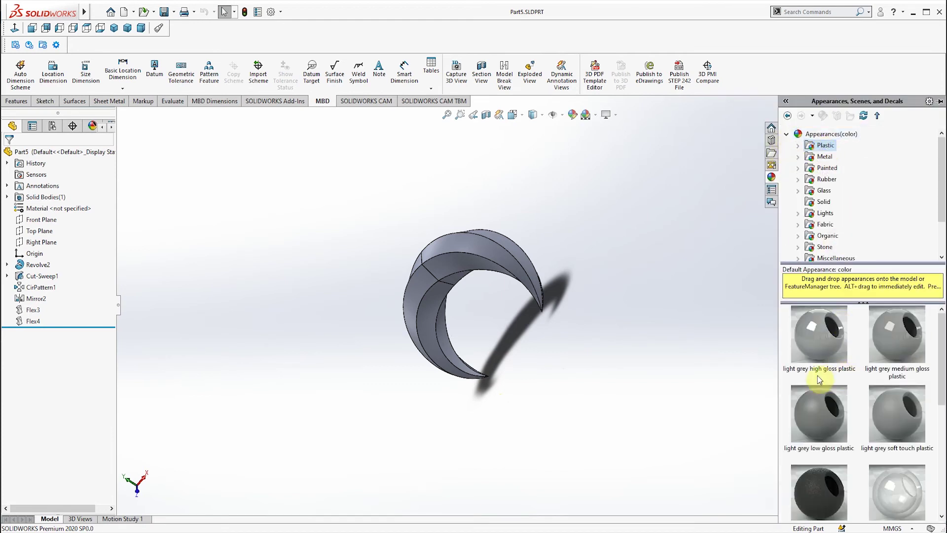
scroll(549, 329, down, 1)
scroll(903, 352, down, 2)
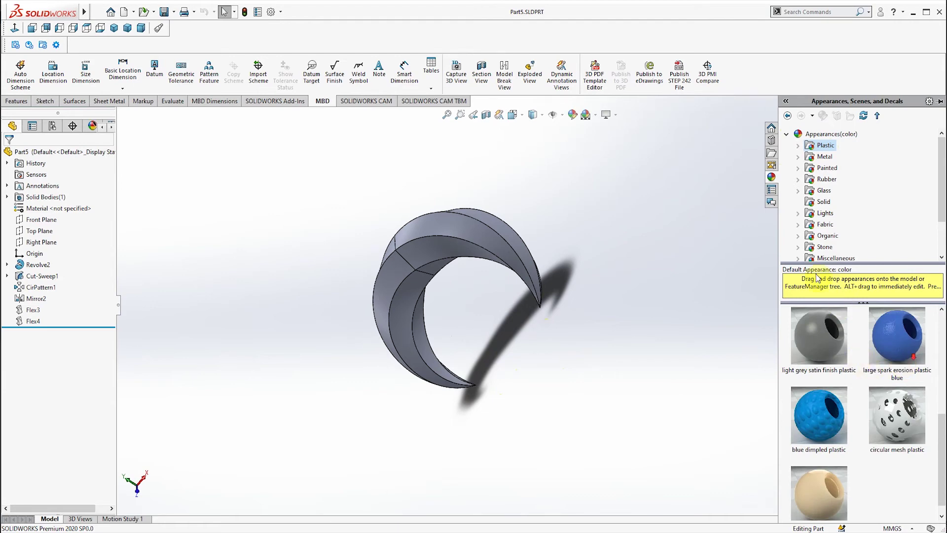
click(798, 146)
click(836, 145)
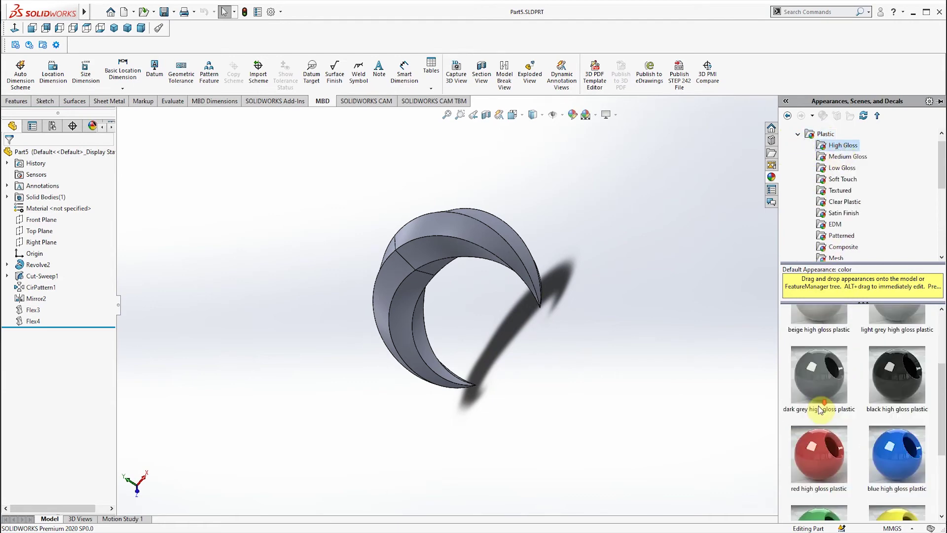
drag(818, 453, 422, 260)
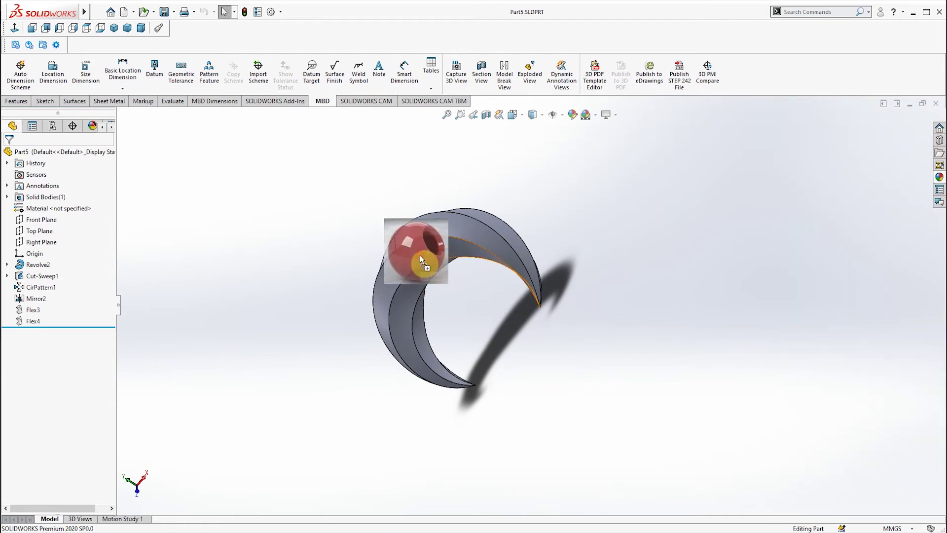
click(393, 256)
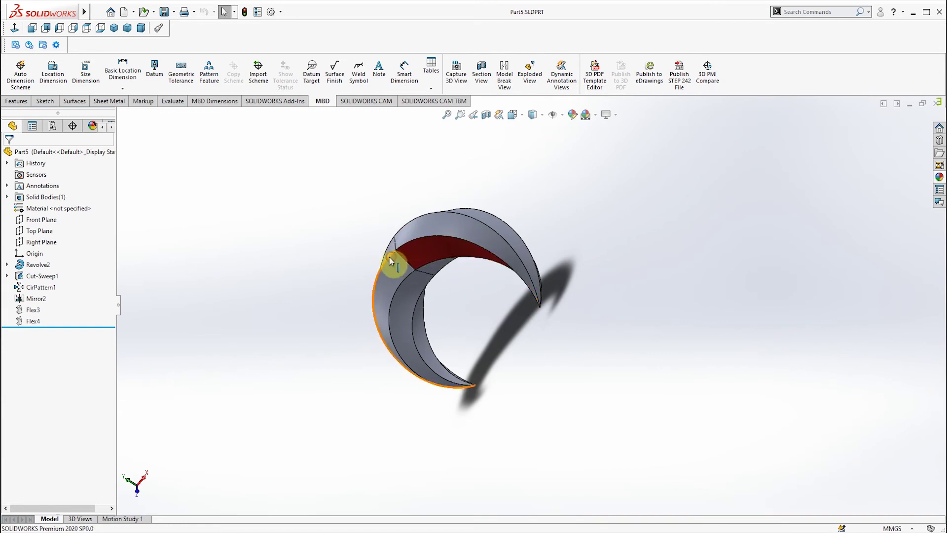
click(938, 177)
drag(833, 437, 406, 263)
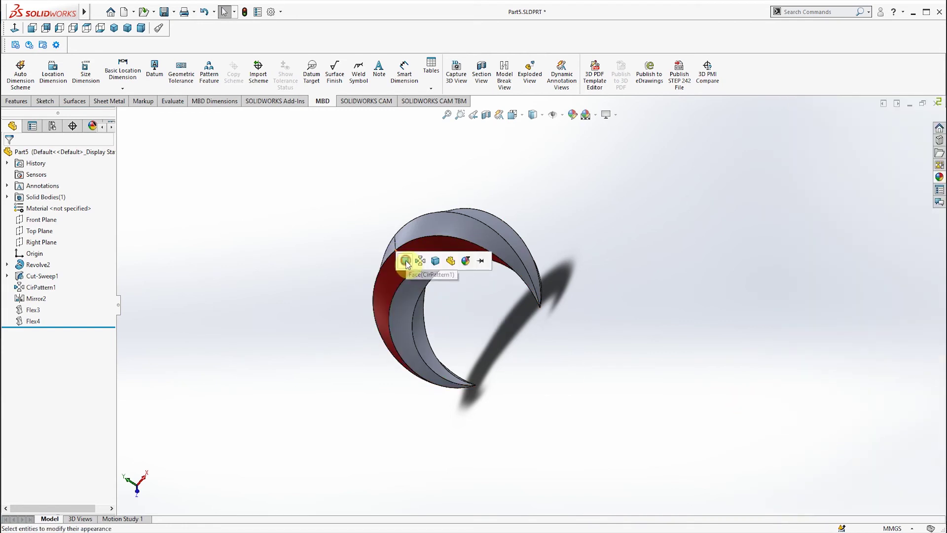
click(406, 262)
Apply red high-gloss plastic to the remaining alternating faces, including the outer faces
click(941, 178)
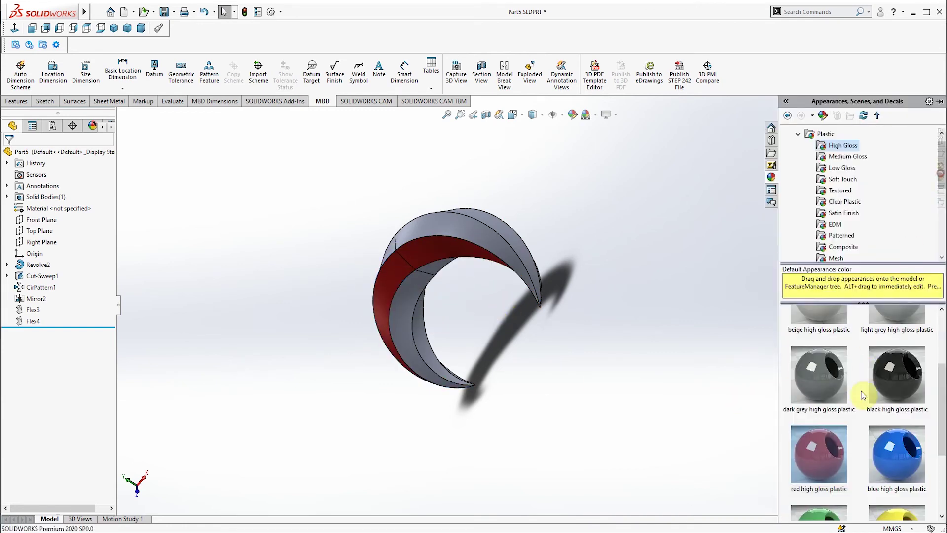
drag(817, 457, 424, 339)
mouse_move(545, 379)
middle_down()
mouse_move(459, 320)
mouse_move(940, 166)
middle_up()
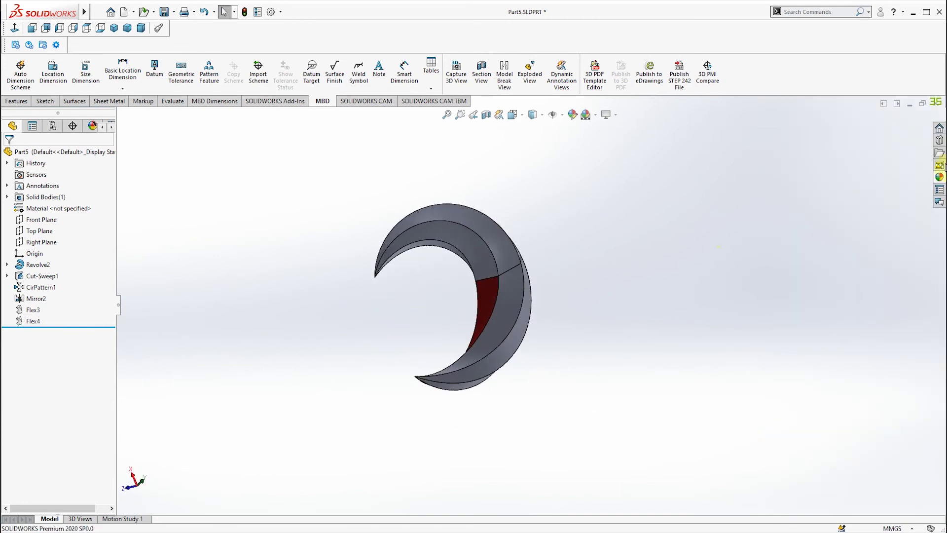
click(942, 178)
drag(816, 457, 478, 254)
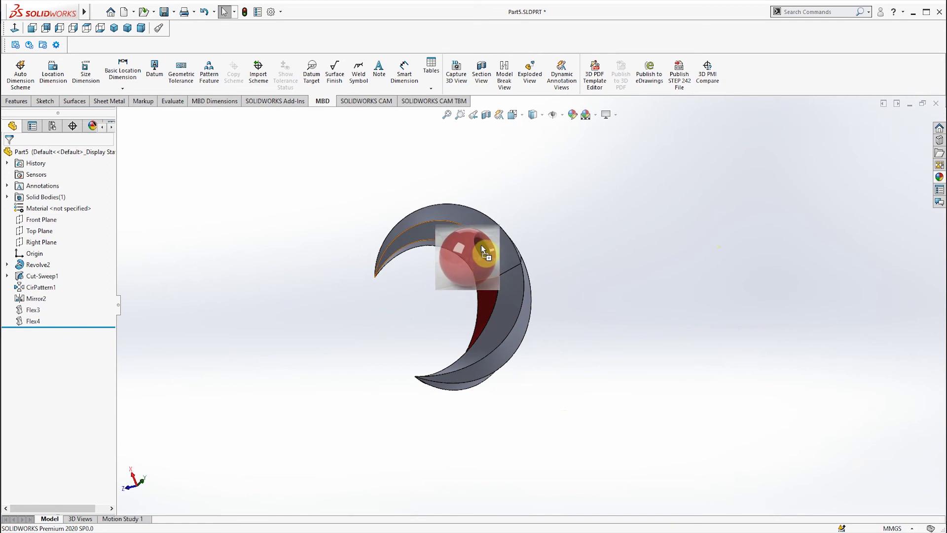
mouse_move(482, 247)
middle_down()
mouse_move(603, 321)
mouse_move(534, 363)
mouse_move(562, 322)
middle_up()
click(225, 12)
click(941, 176)
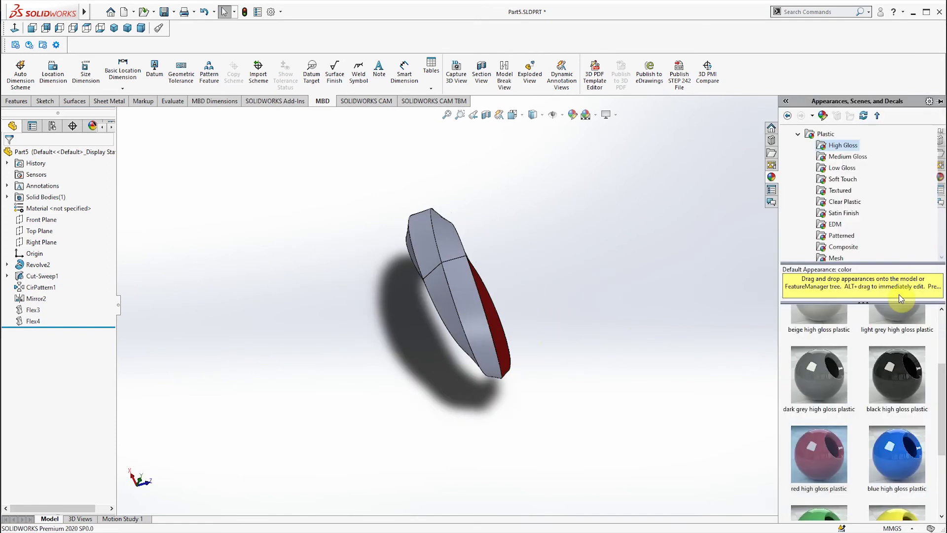
drag(826, 444, 456, 303)
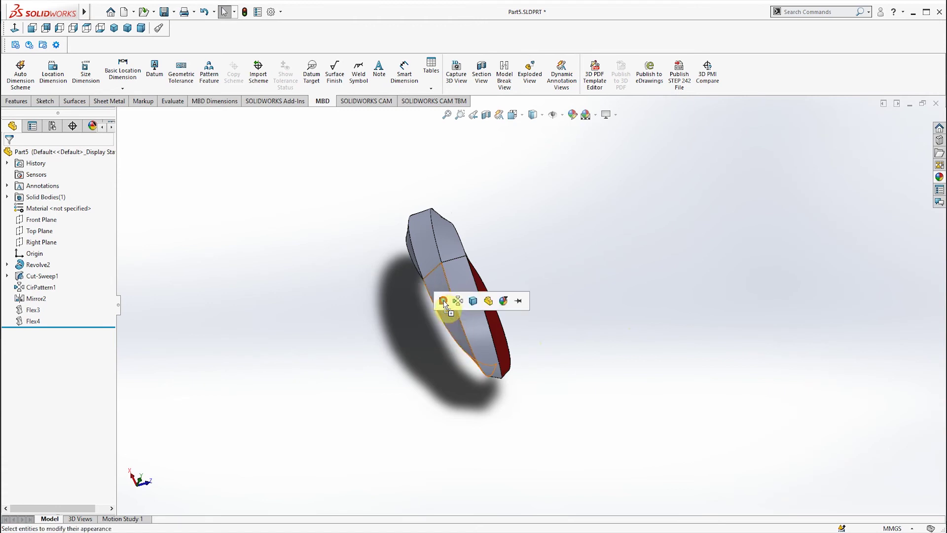
click(455, 302)
click(940, 176)
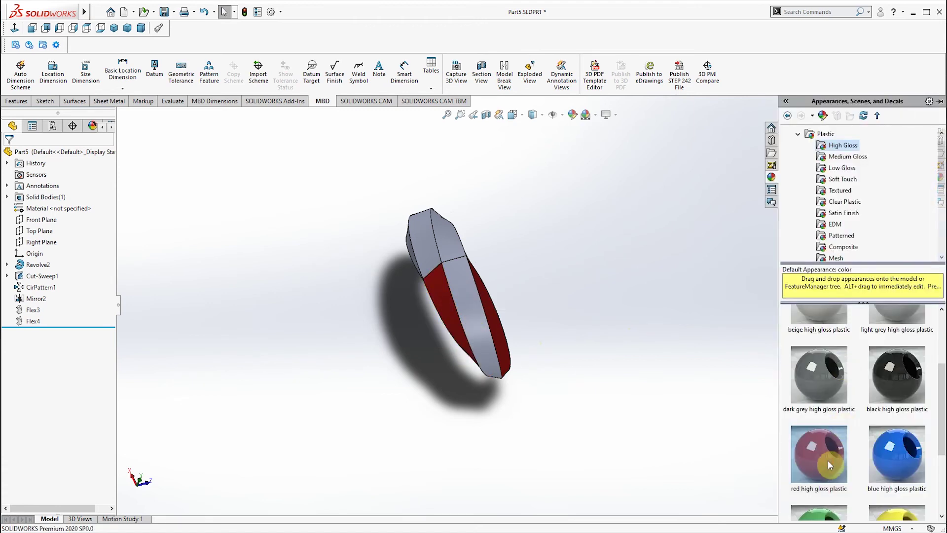
drag(856, 445, 437, 277)
mouse_move(582, 338)
middle_down()
mouse_move(545, 301)
mouse_move(624, 258)
mouse_move(551, 268)
middle_up()
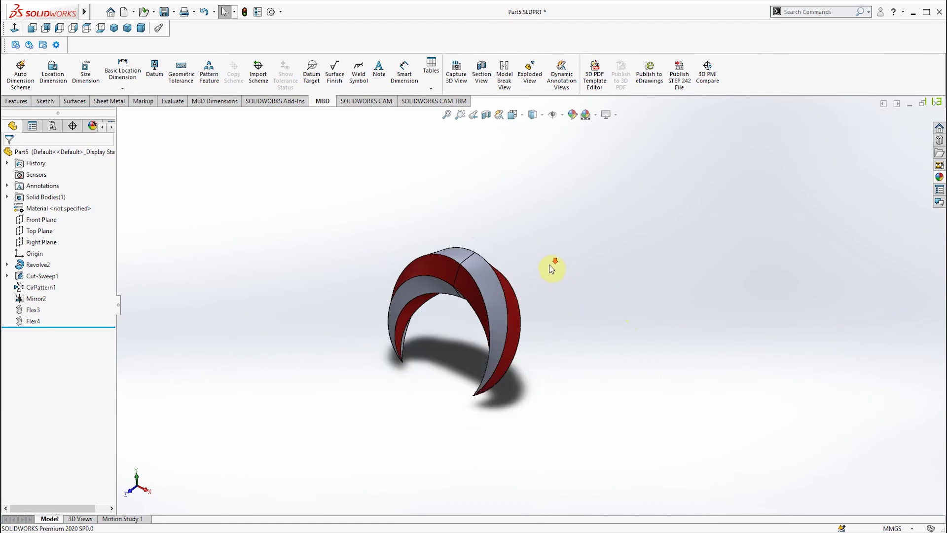
Export the crescent part to a KeyShot 9 scene file and save it
click(43, 47)
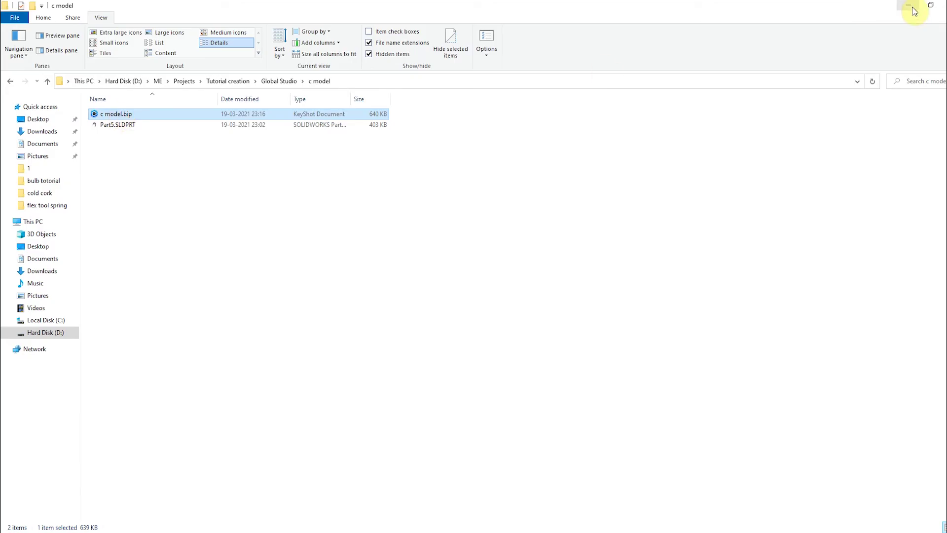
click(913, 6)
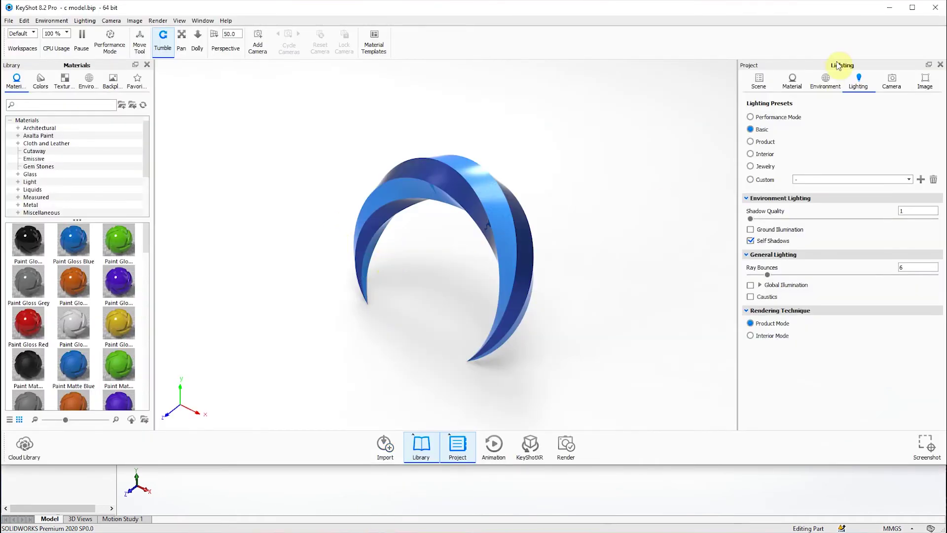
Maximize KeyShot and paint the first bands gloss red, gloss black, then red, unlinked
click(912, 8)
drag(27, 342, 409, 217)
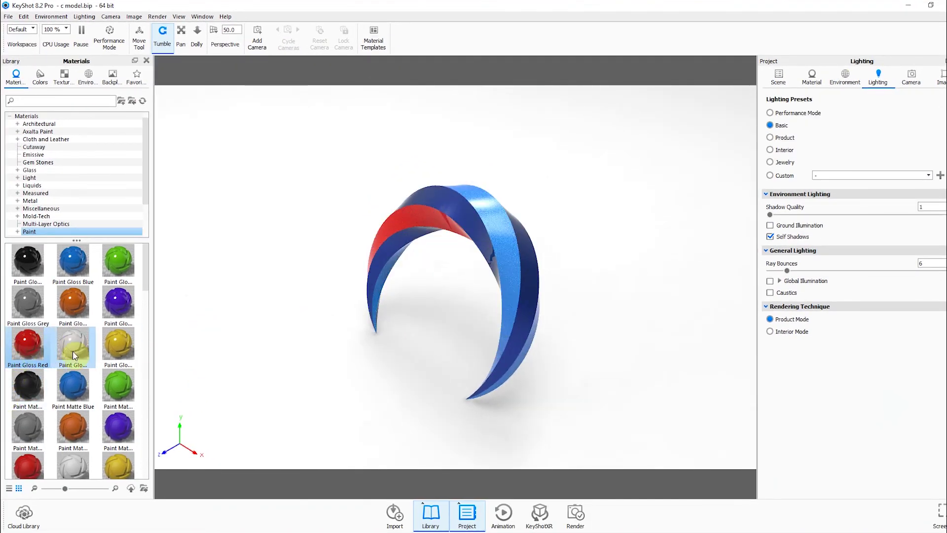
drag(78, 343, 66, 368)
drag(28, 261, 468, 226)
drag(27, 343, 485, 248)
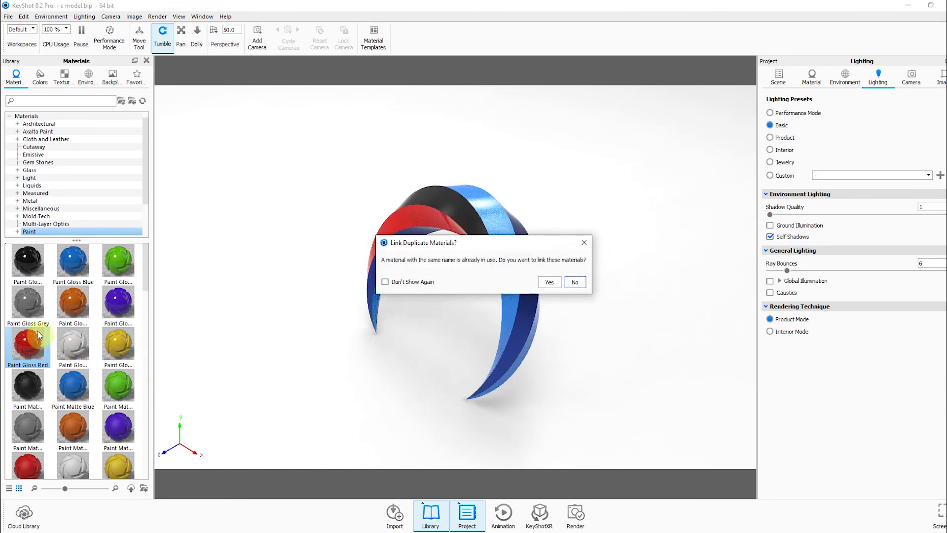
click(570, 285)
Paint the remaining blue bands gloss black and the inner band gloss red, keeping materials unlinked
drag(27, 261, 387, 277)
click(571, 283)
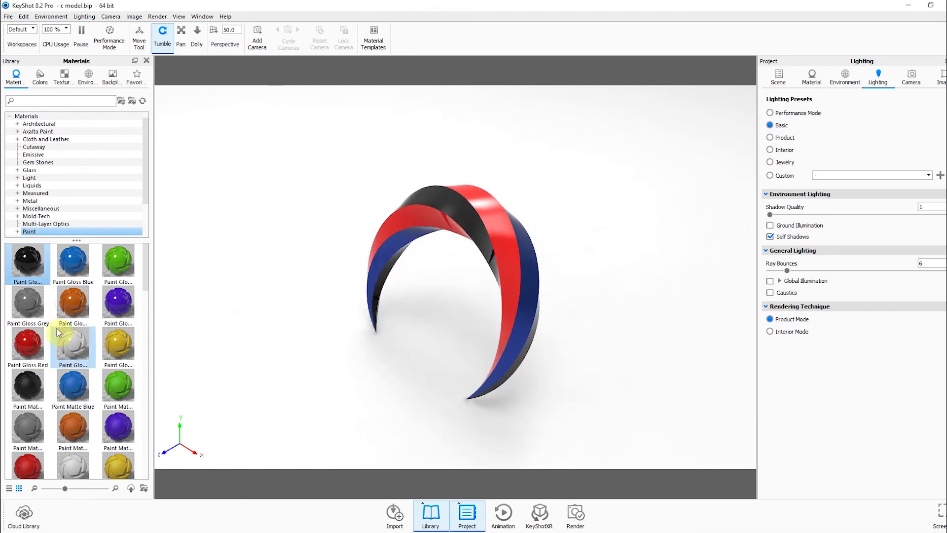
drag(27, 261, 389, 247)
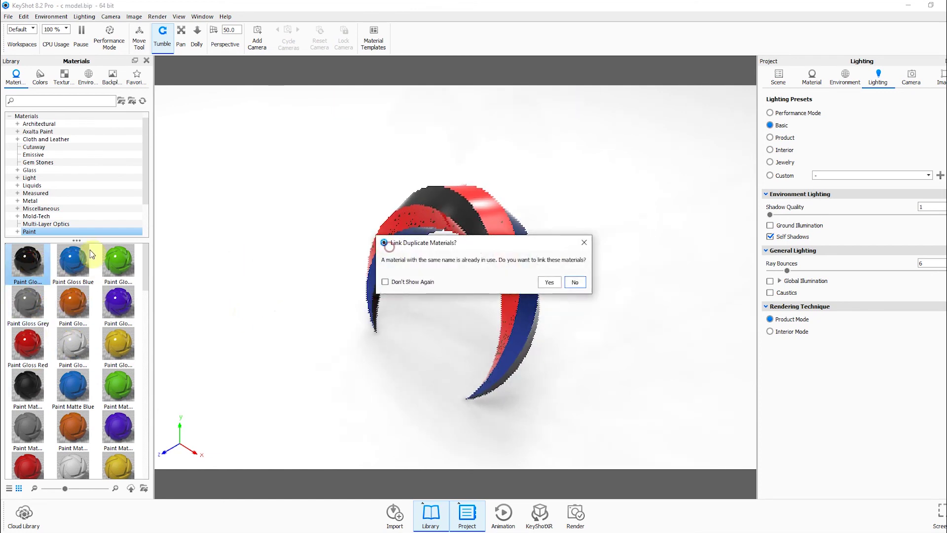
click(573, 282)
mouse_move(27, 344)
mouse_down()
mouse_move(400, 289)
mouse_move(413, 359)
mouse_up()
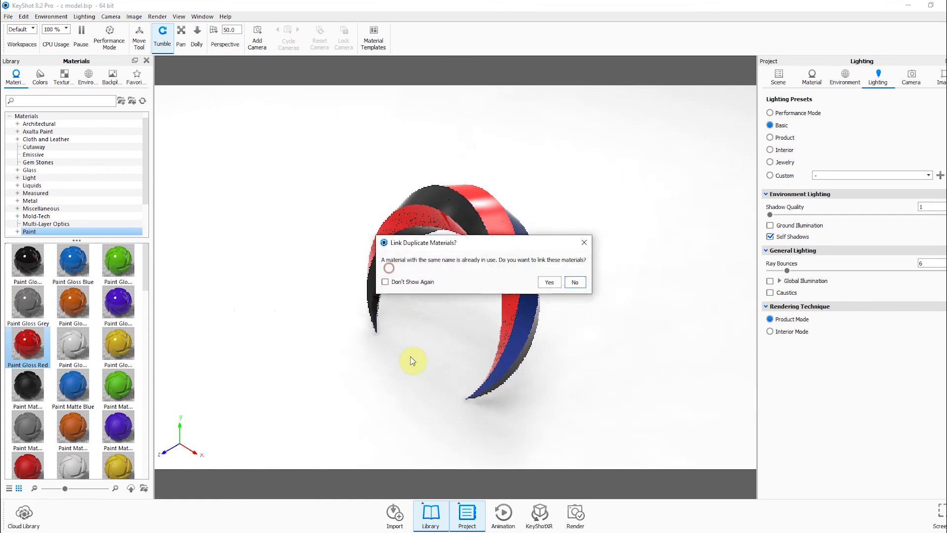
click(576, 283)
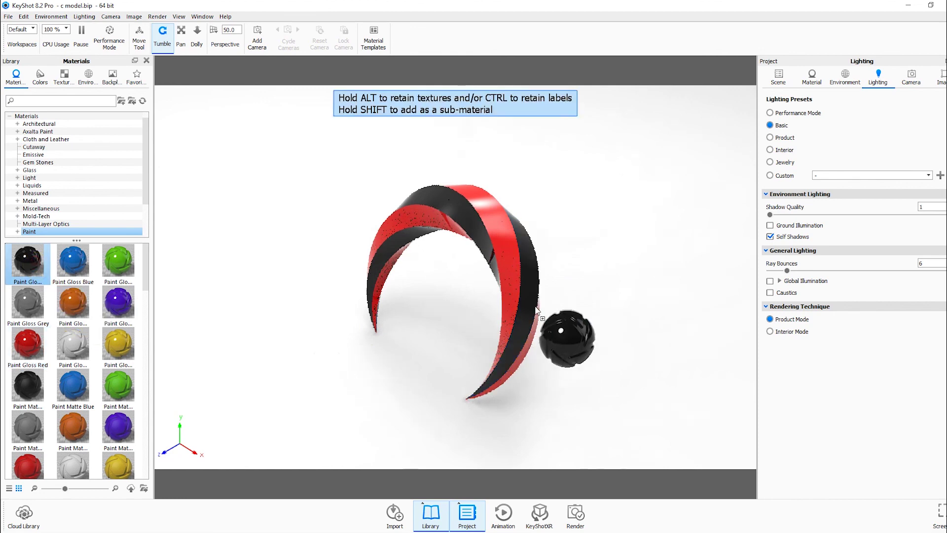
drag(34, 266, 548, 297)
click(575, 282)
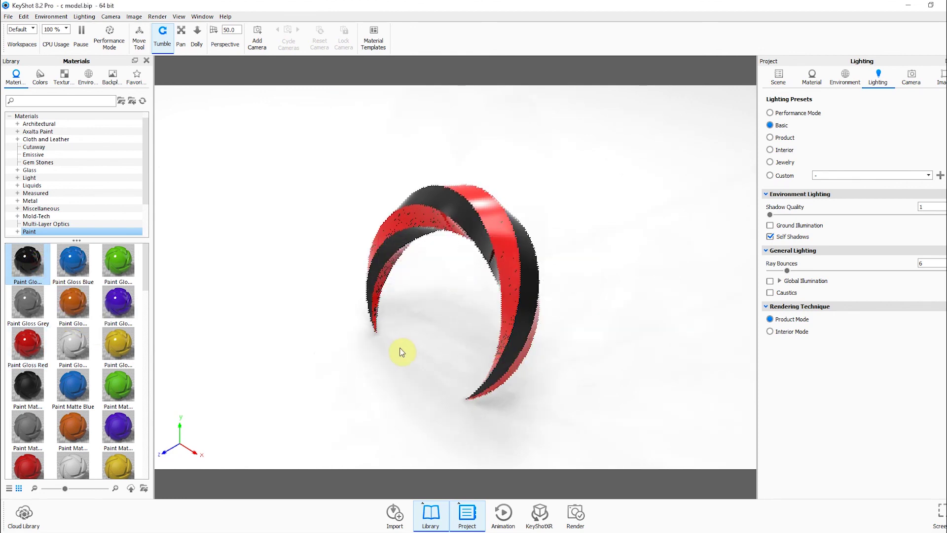
scroll(404, 362, down, 2)
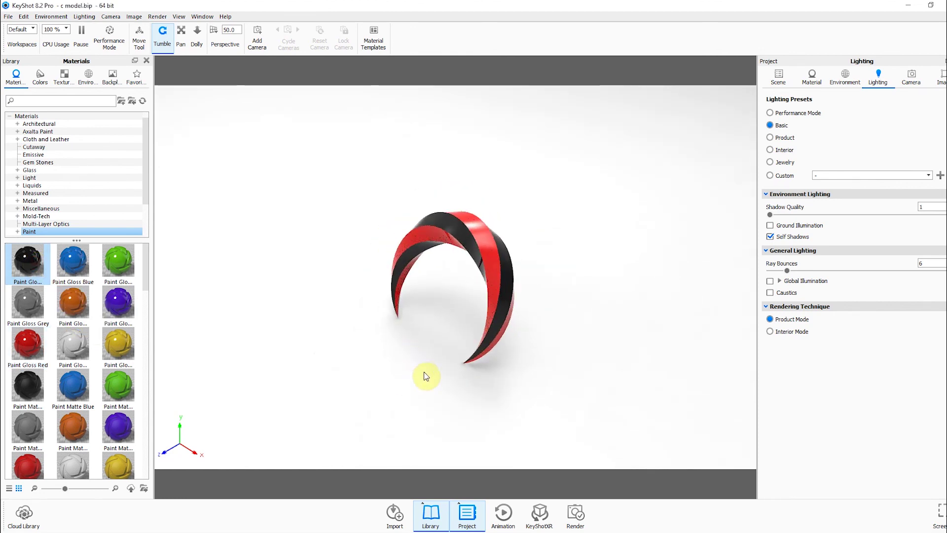
scroll(474, 306, up, 1)
drag(462, 412, 445, 385)
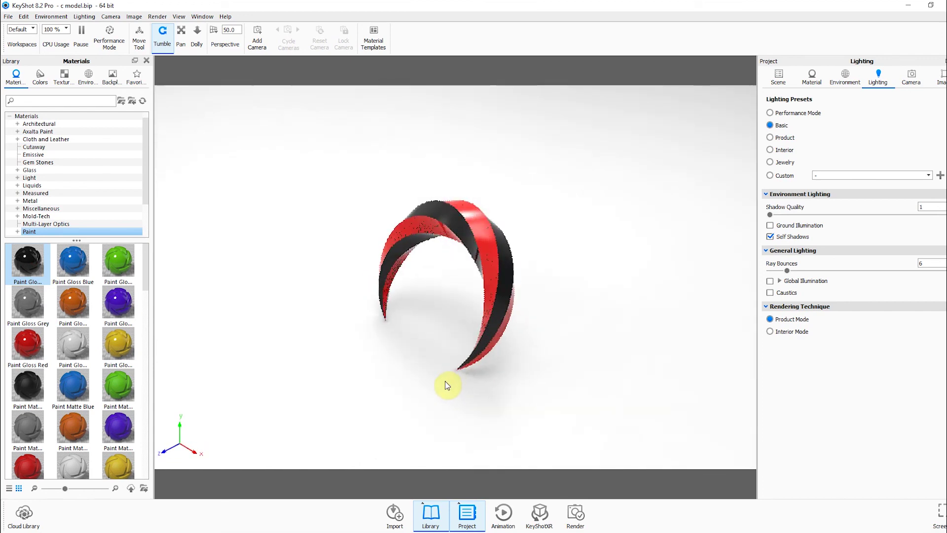
mouse_move(433, 377)
mouse_down()
mouse_move(482, 383)
mouse_move(442, 386)
mouse_up()
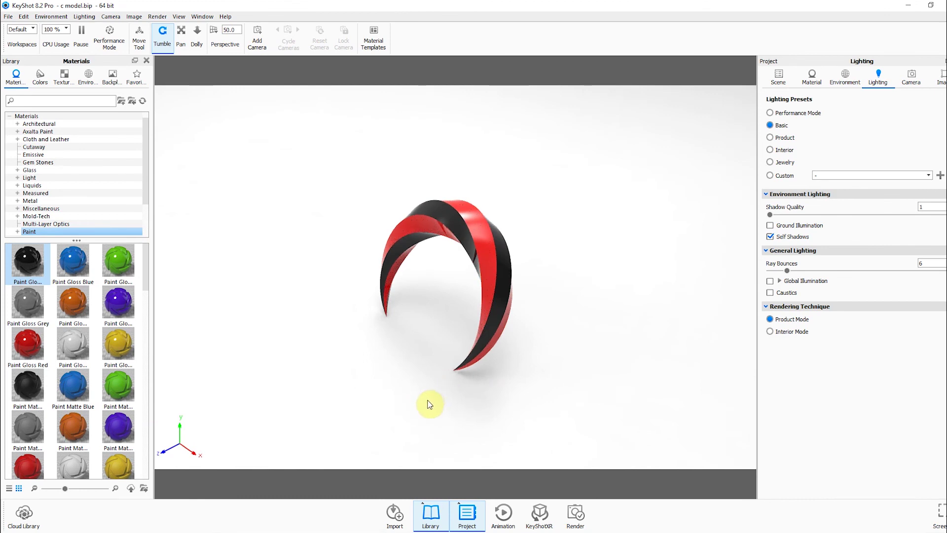
mouse_move(431, 399)
mouse_down()
mouse_move(486, 401)
mouse_move(457, 381)
mouse_move(442, 403)
mouse_up()
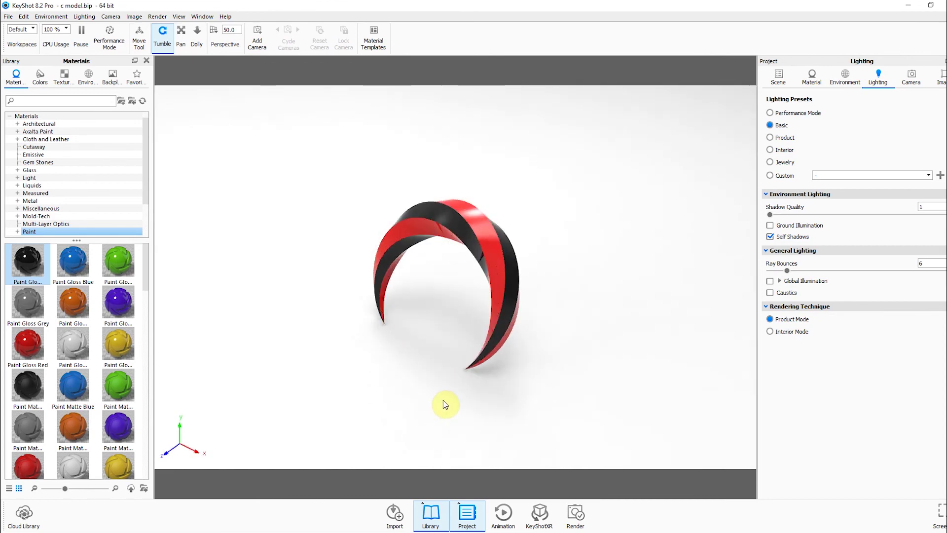